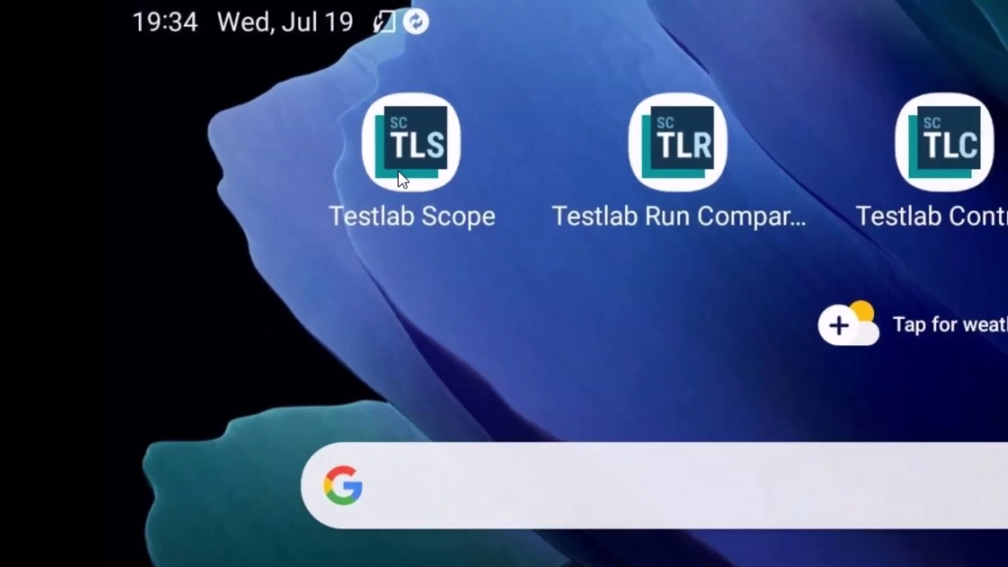
# Step: Launch Testlab Scope to show the templates on the LMS-SCADAS-XS-63CC device
pyautogui.click(429, 176)
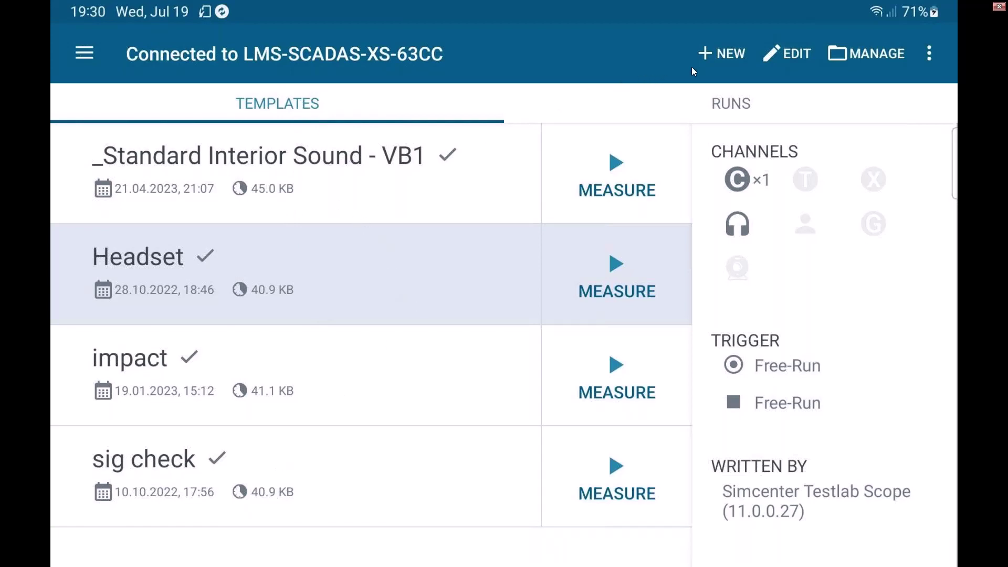
# Step: Start a new template and scroll through its ADC channel list
pyautogui.click(726, 52)
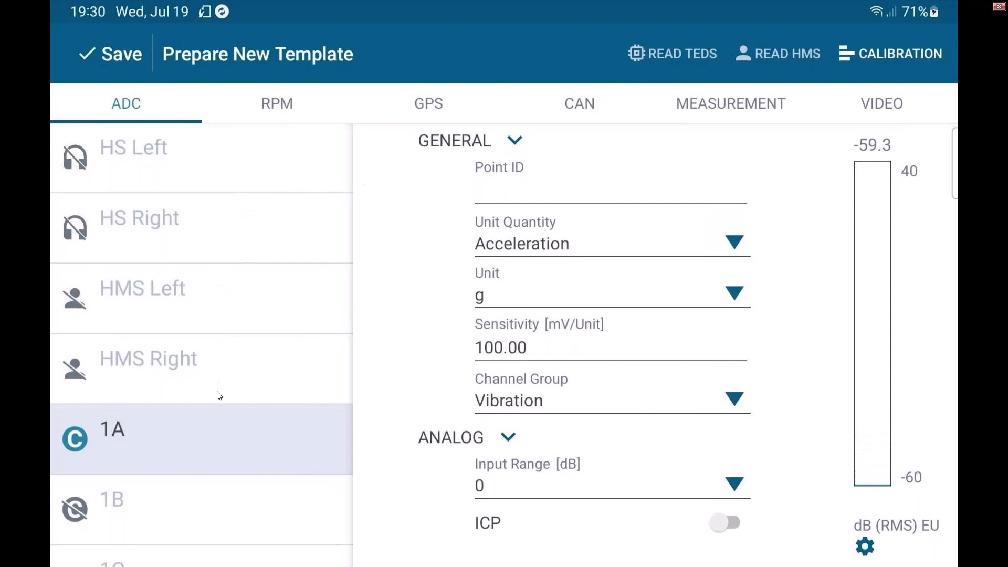
pyautogui.scroll(-8, 241, 281)
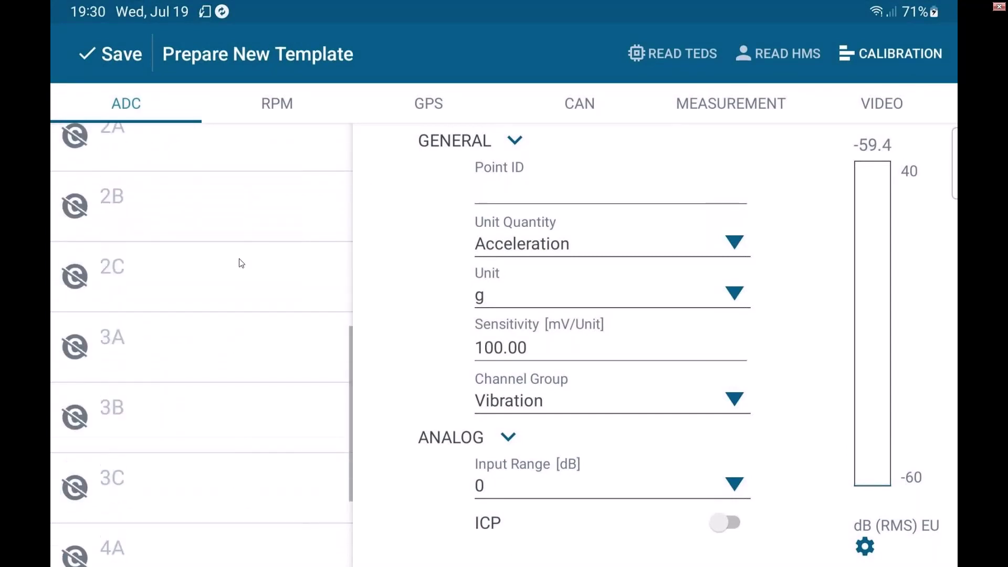
pyautogui.moveTo(230, 364); pyautogui.dragTo(238, 194)
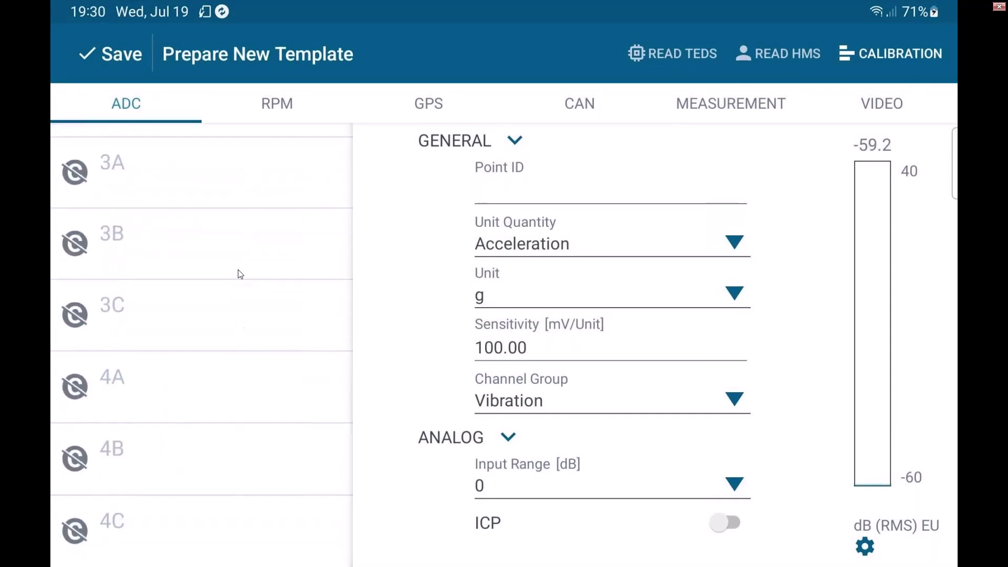
pyautogui.scroll(7, 236, 360)
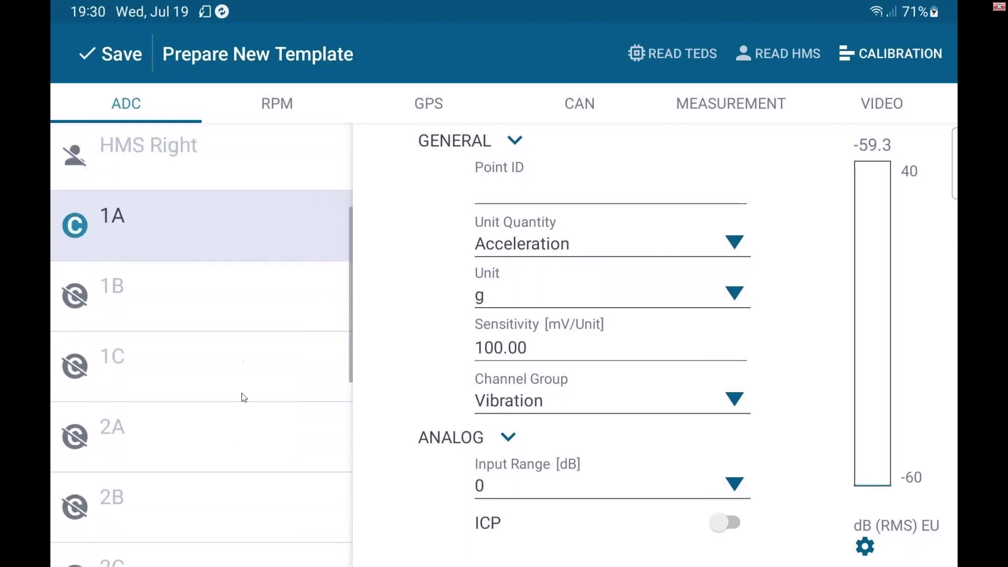
pyautogui.scroll(3, 234, 342)
pyautogui.scroll(1, 231, 315)
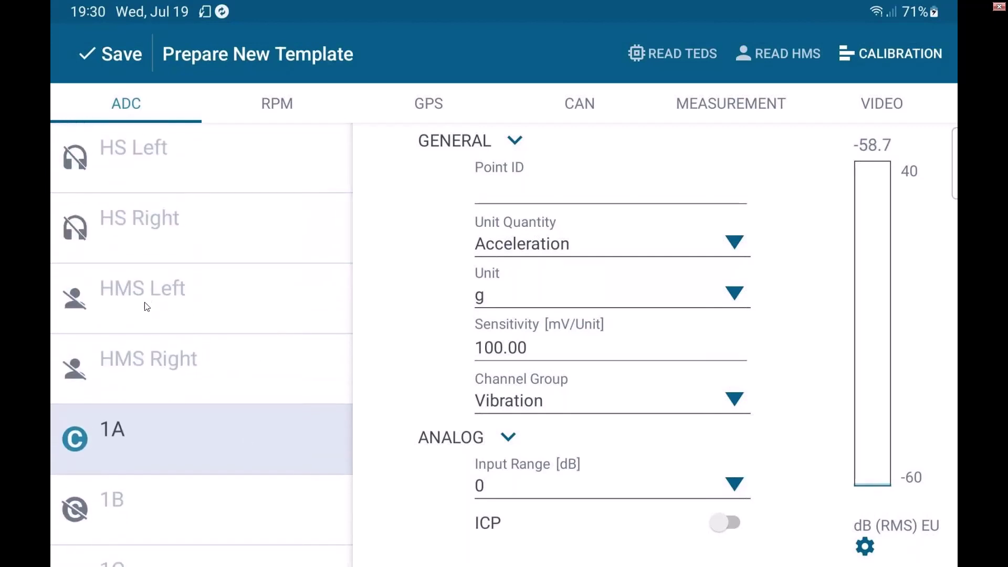
# Step: Review the new template's RPM, GPS, CAN, measurement and video settings
pyautogui.click(288, 111)
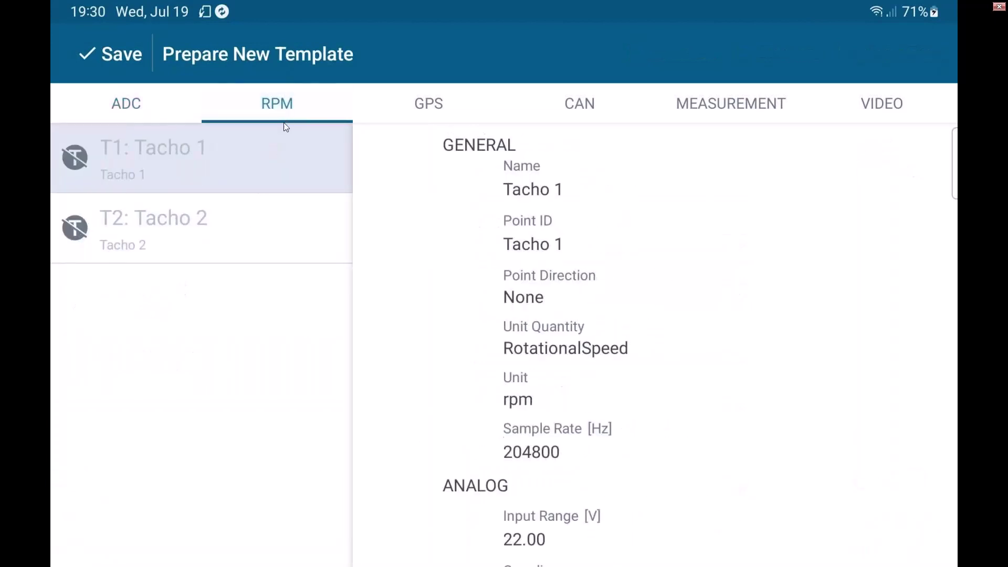
pyautogui.click(426, 115)
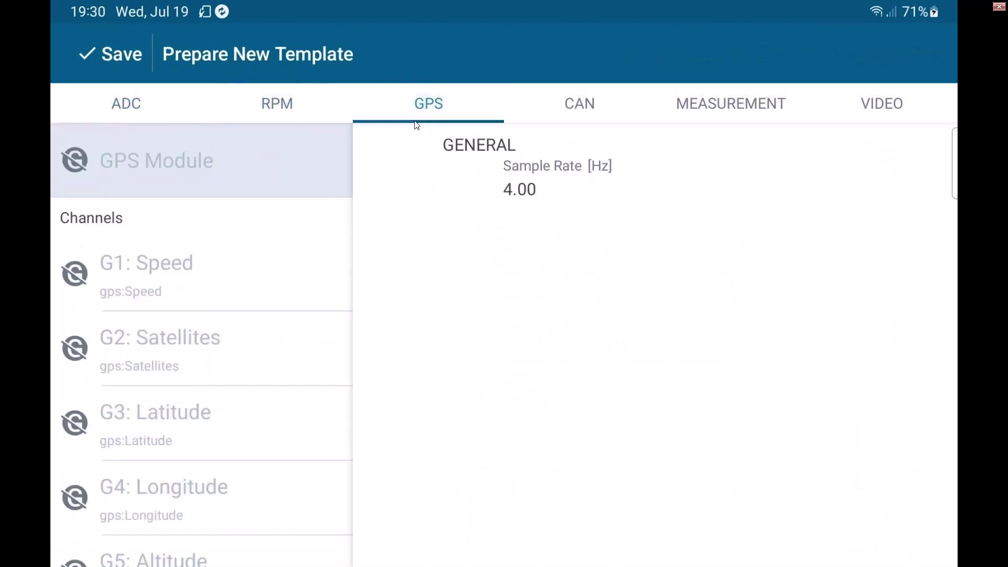
pyautogui.click(586, 98)
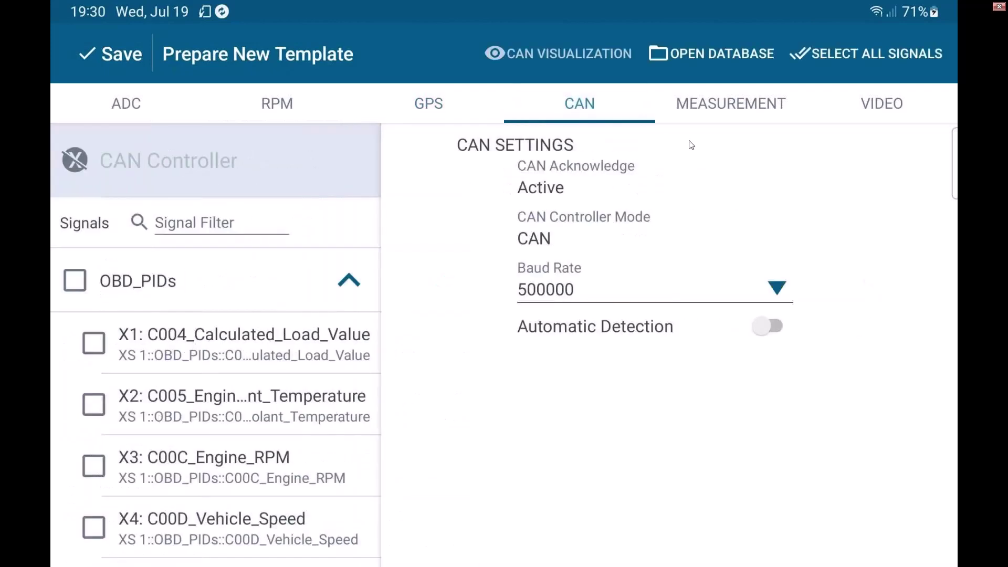
pyautogui.click(745, 107)
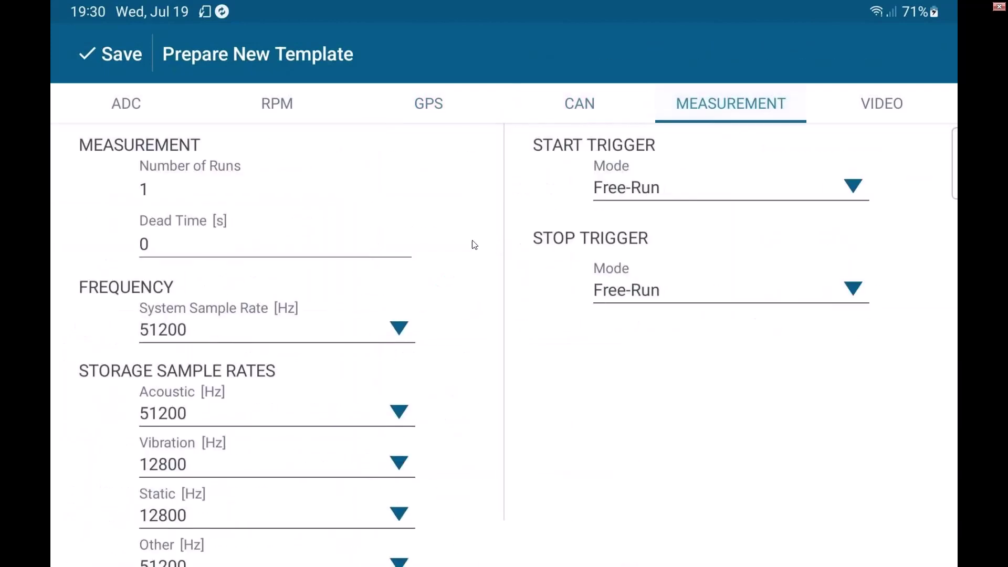
pyautogui.click(881, 113)
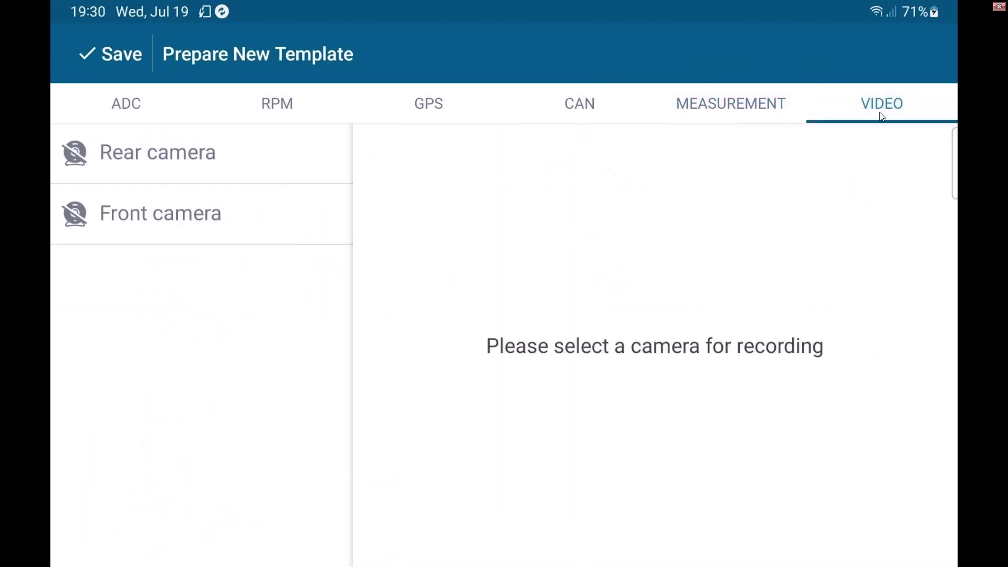
# Step: Preview the front camera live, then deselect it again
pyautogui.click(217, 221)
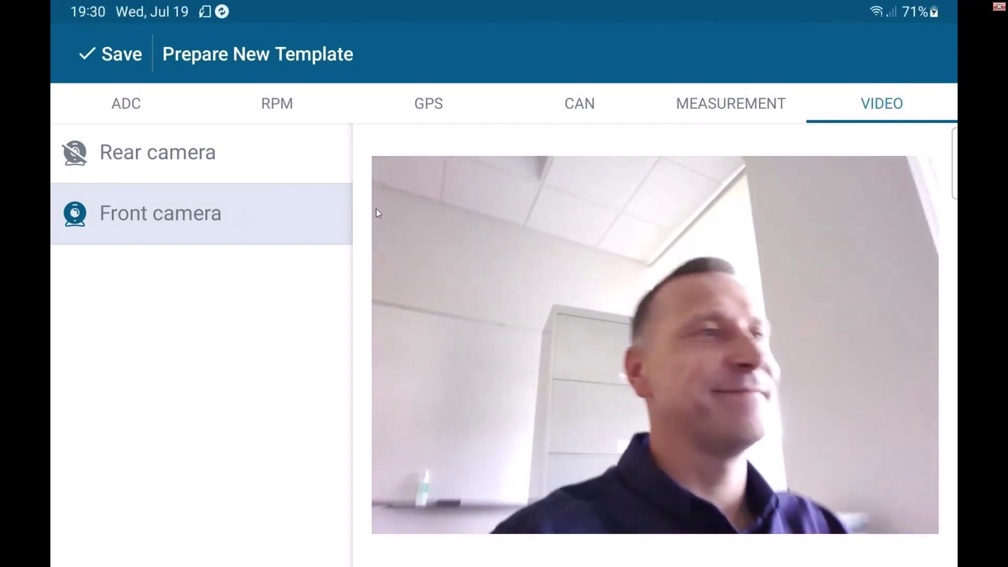
pyautogui.click(157, 224)
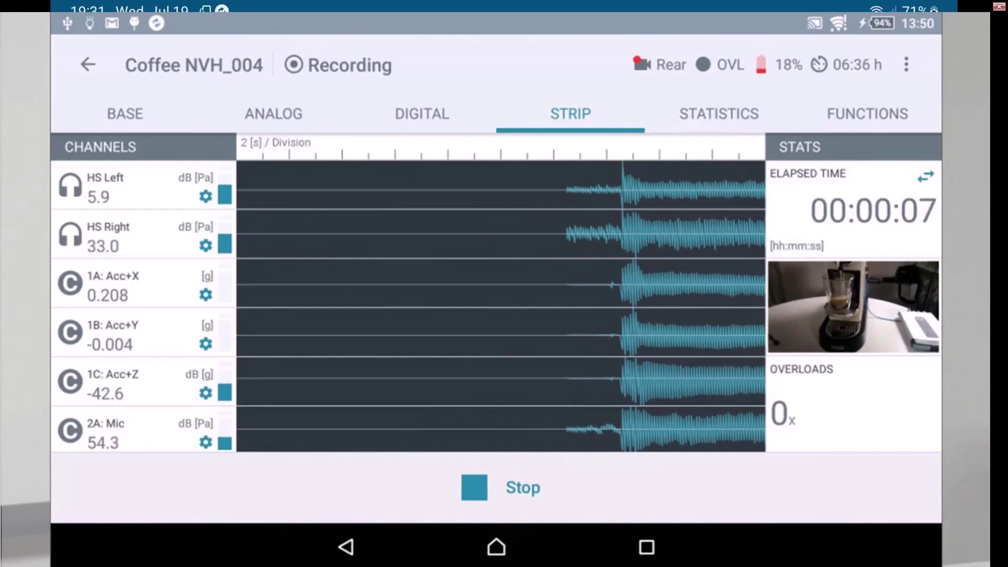
# Step: Show the example recording's FFT spectrum for the HS Right channel
pyautogui.click(868, 114)
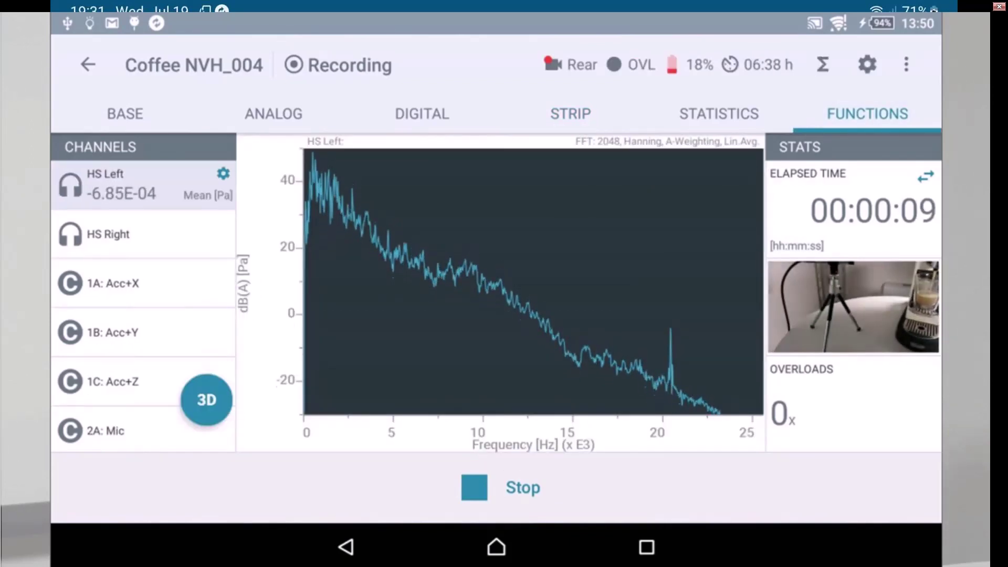
pyautogui.click(108, 234)
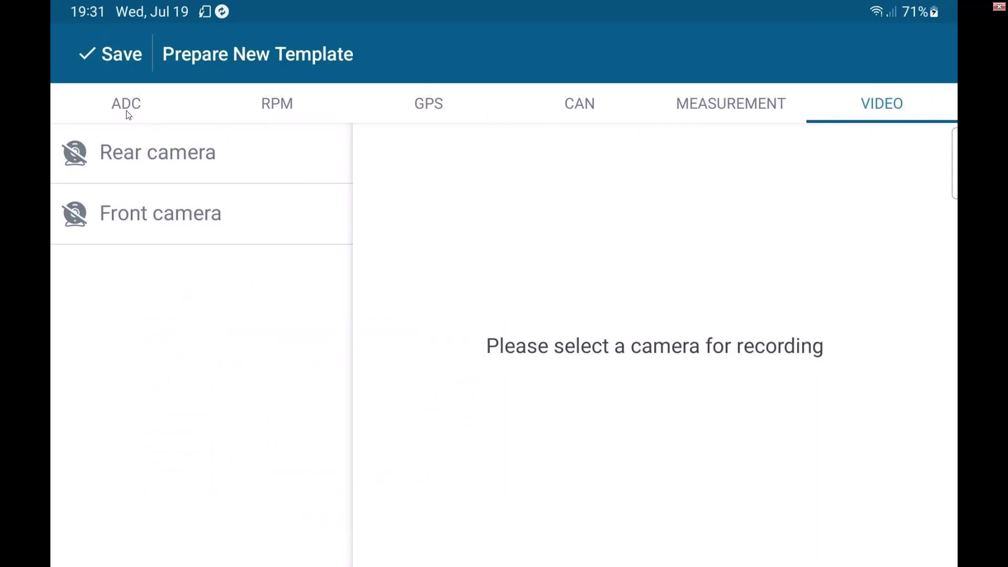
# Step: Show the new template's measurement settings
pyautogui.click(730, 120)
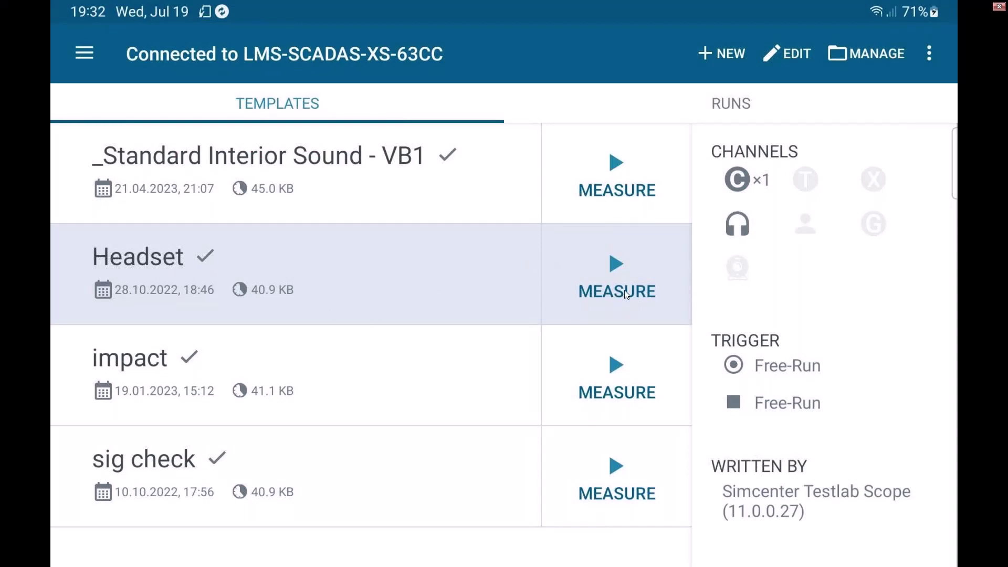
# Step: Start the Headset_003 session and browse its strip, digital readout and base views
pyautogui.click(625, 274)
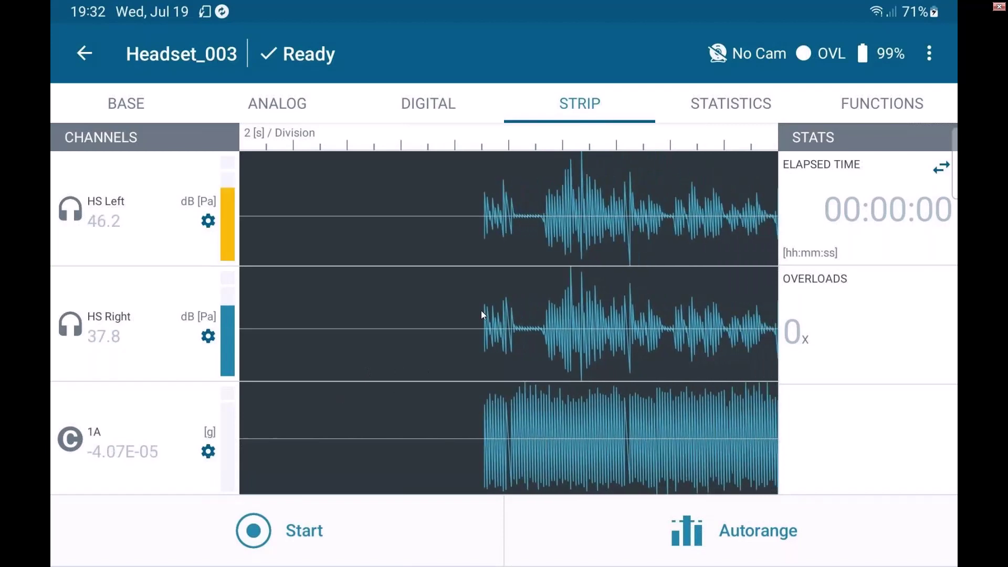
pyautogui.moveTo(336, 220); pyautogui.dragTo(479, 217)
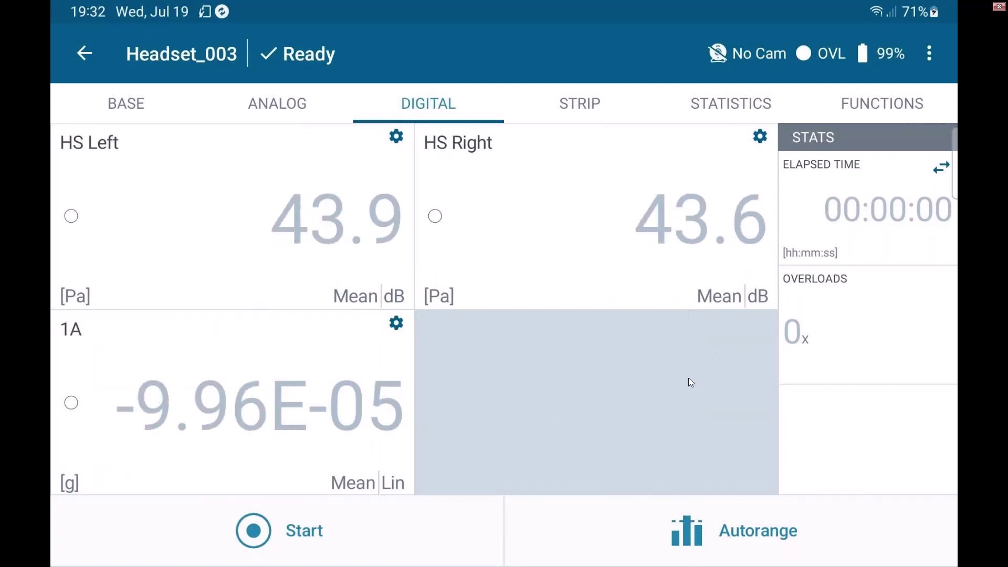
pyautogui.click(930, 53)
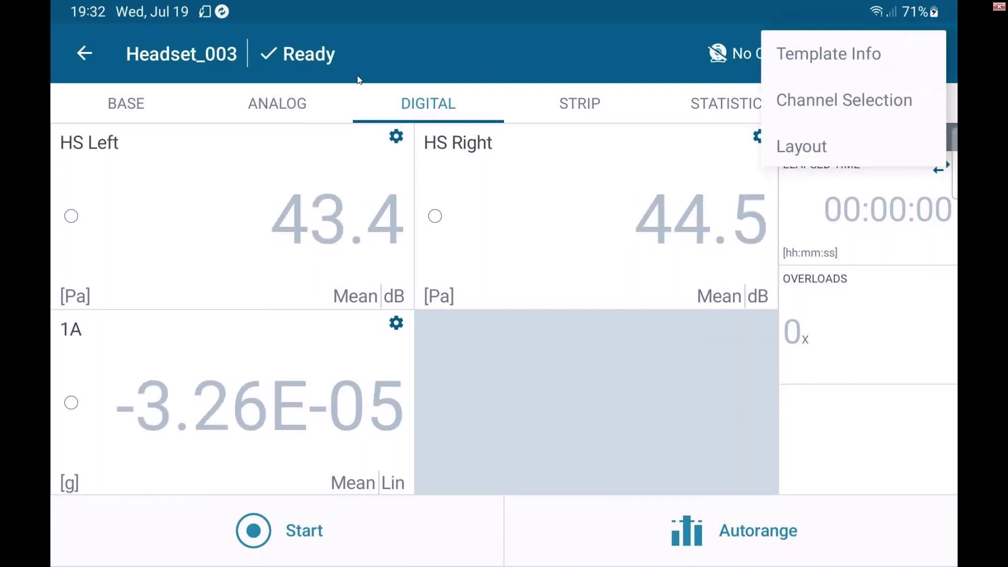
pyautogui.click(145, 114)
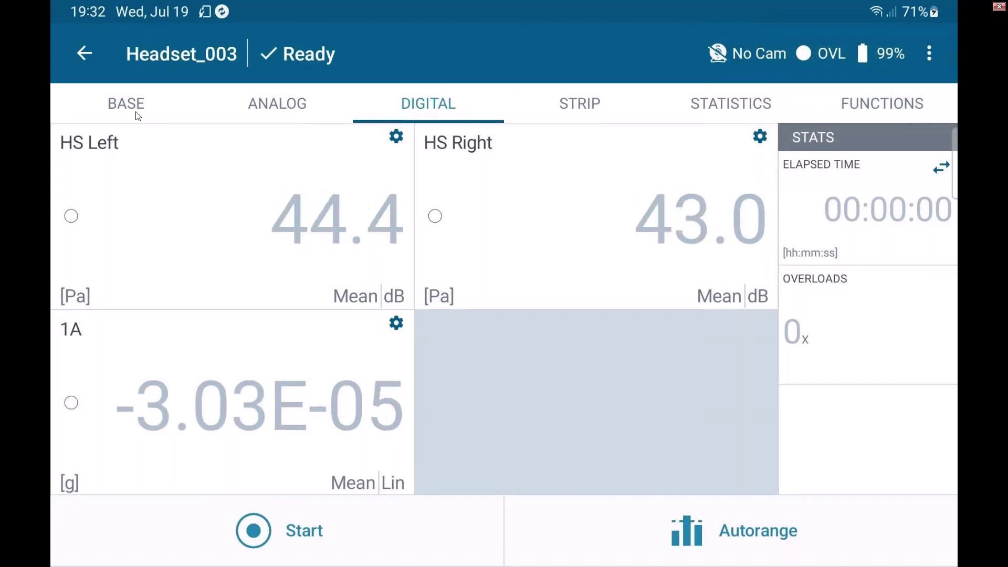
pyautogui.click(144, 111)
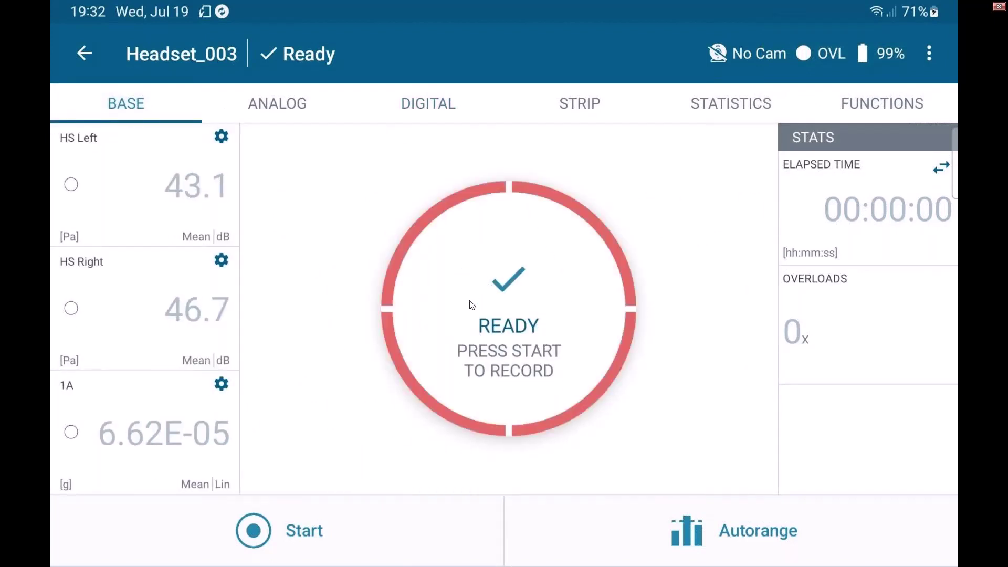
# Step: Switch HS Left's function plot from FFT to Octave bands, then to Specific Loudness
pyautogui.click(906, 106)
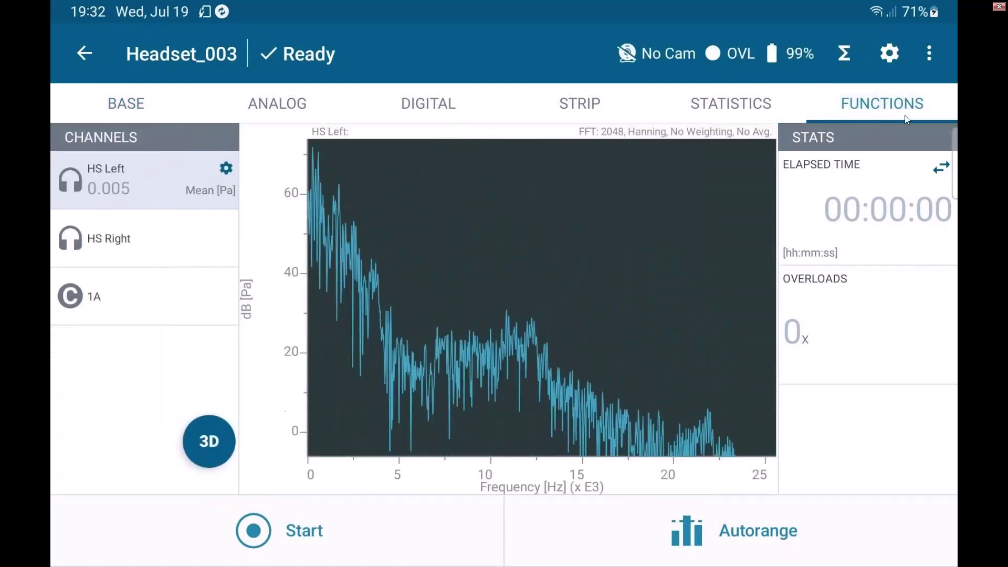
pyautogui.click(844, 55)
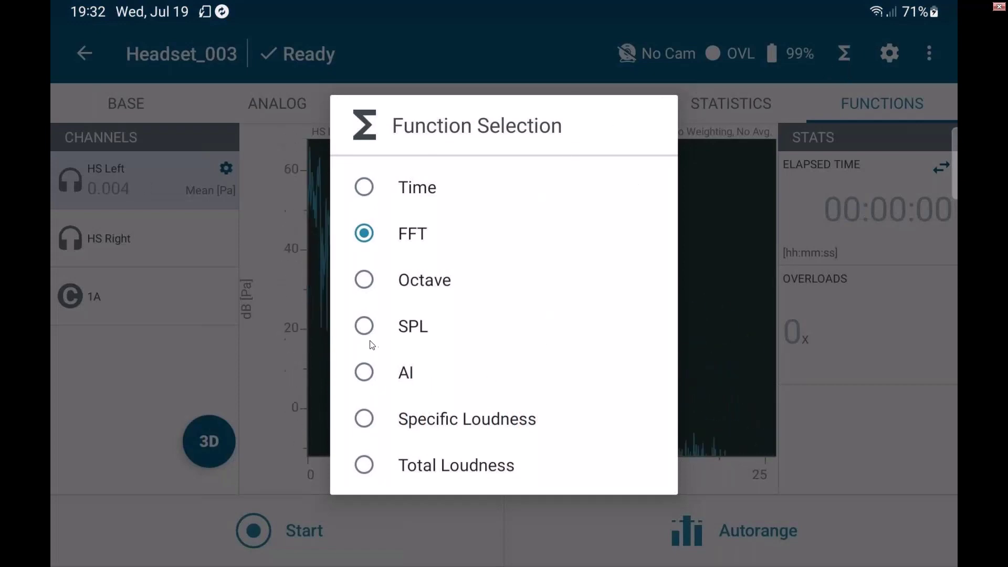
pyautogui.click(371, 287)
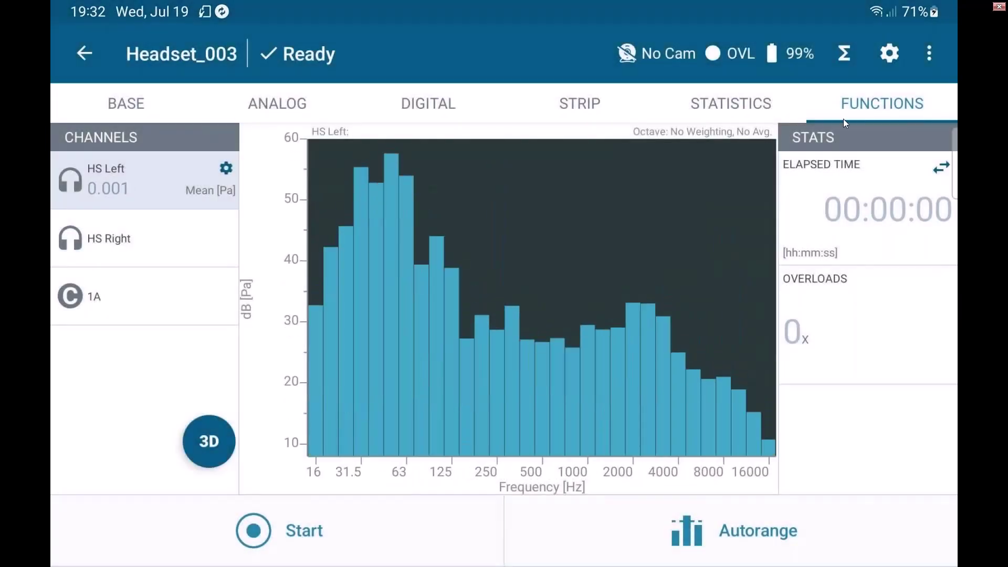
pyautogui.click(844, 54)
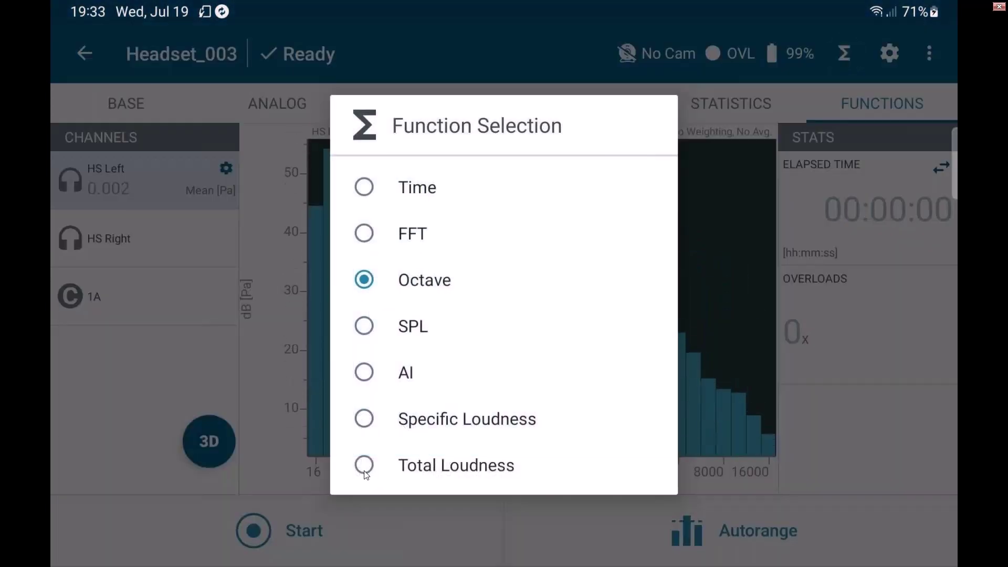
pyautogui.click(378, 423)
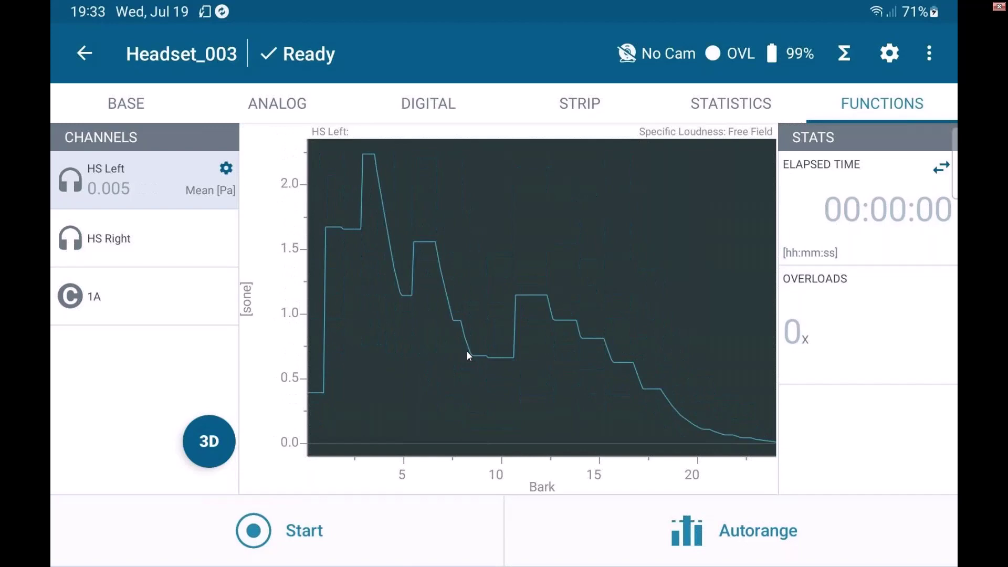
# Step: View HS Left loudness as a 3D spectrogram, then switch the plot to Time, then FFT
pyautogui.click(213, 449)
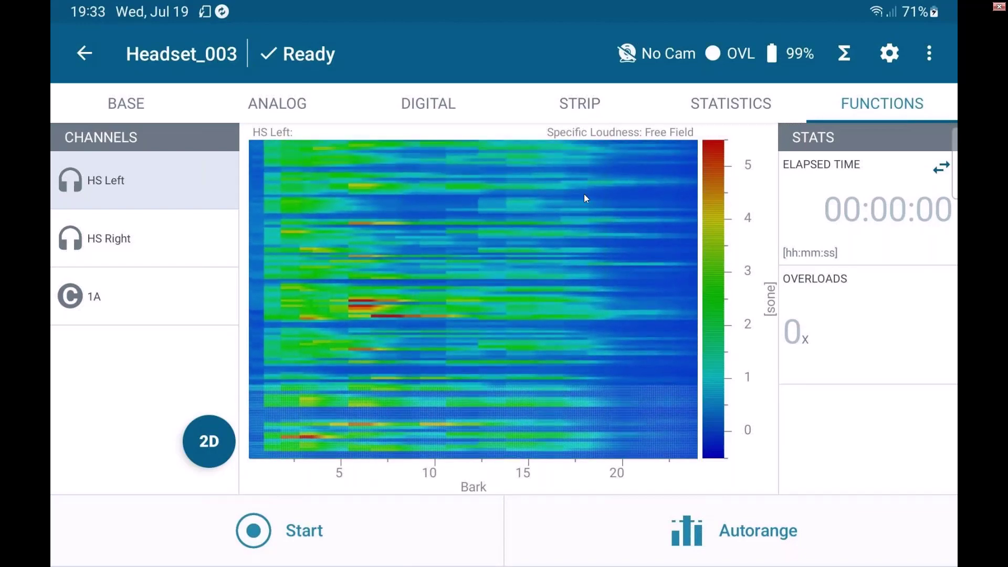
pyautogui.click(195, 448)
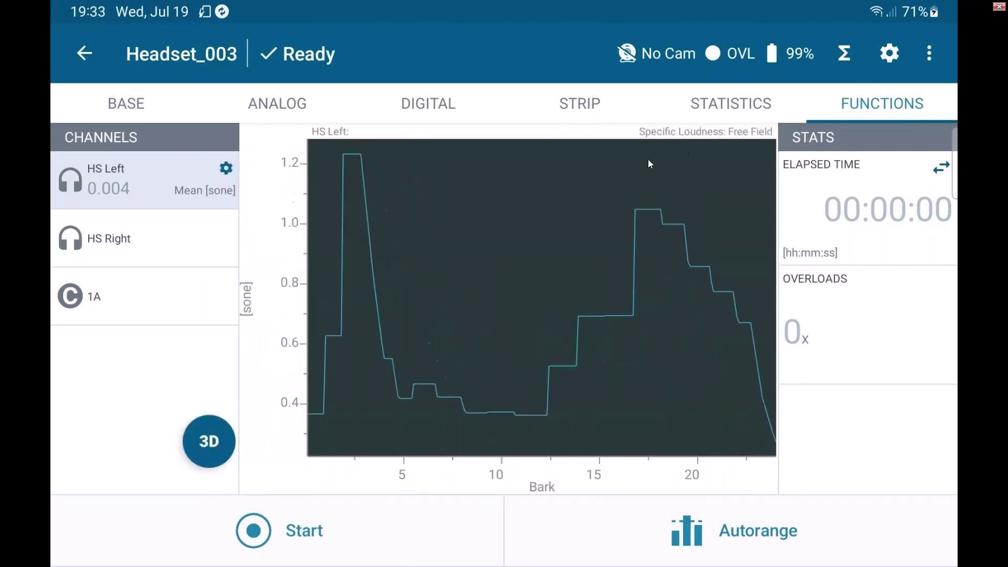
pyautogui.click(846, 53)
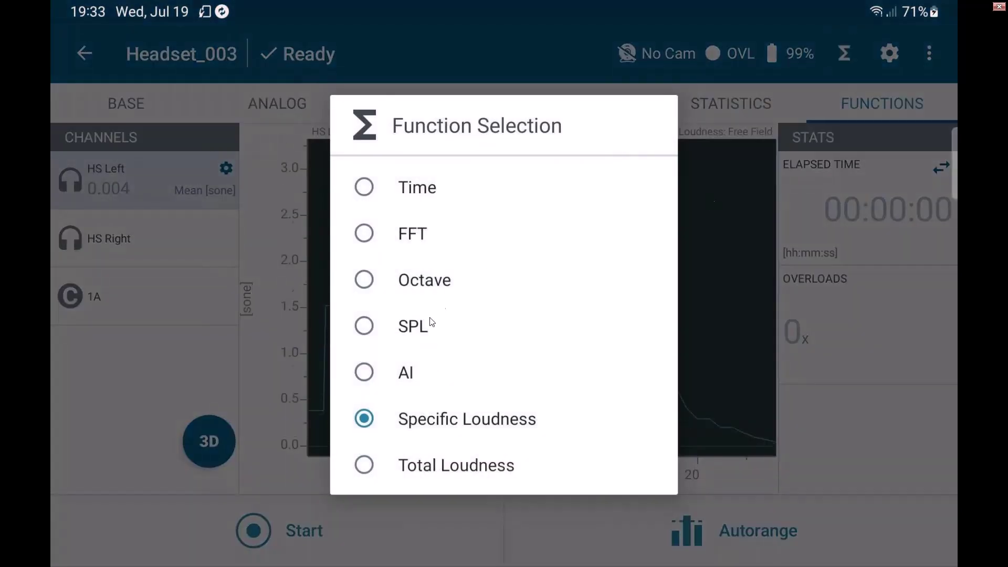
pyautogui.click(421, 187)
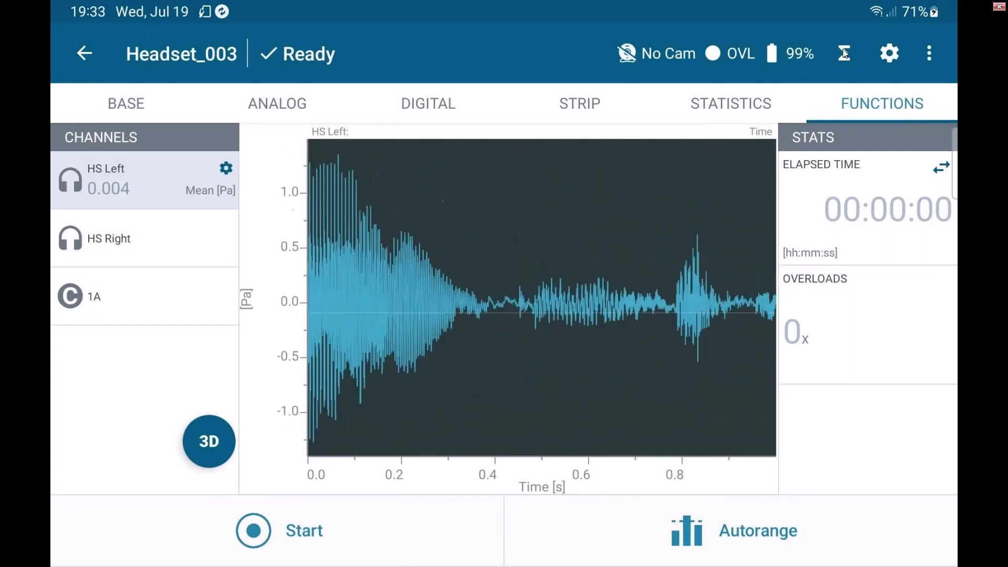
pyautogui.click(844, 53)
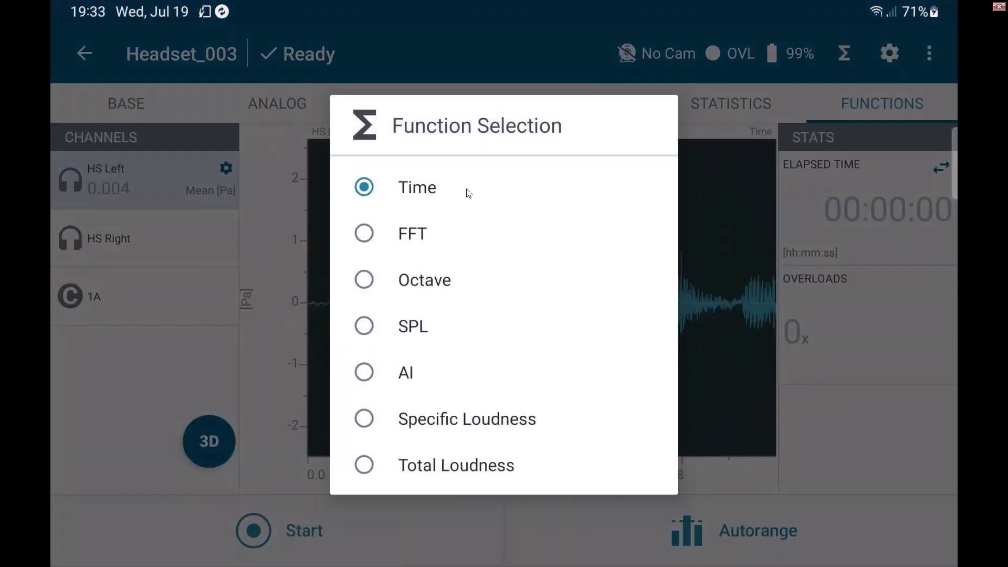
pyautogui.click(363, 234)
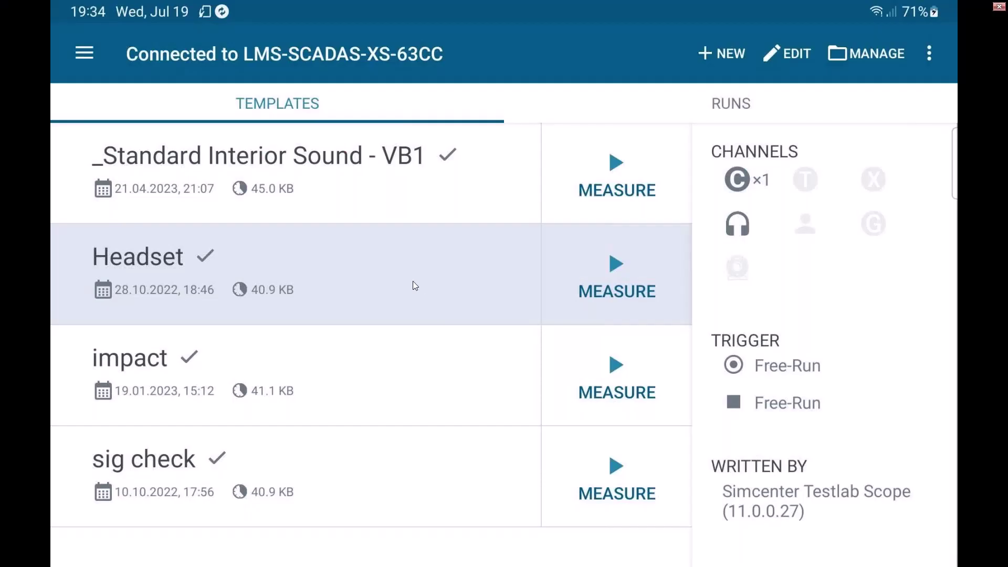
# Step: Open the brakepad_001 run from the impact folder for analysis
pyautogui.click(730, 105)
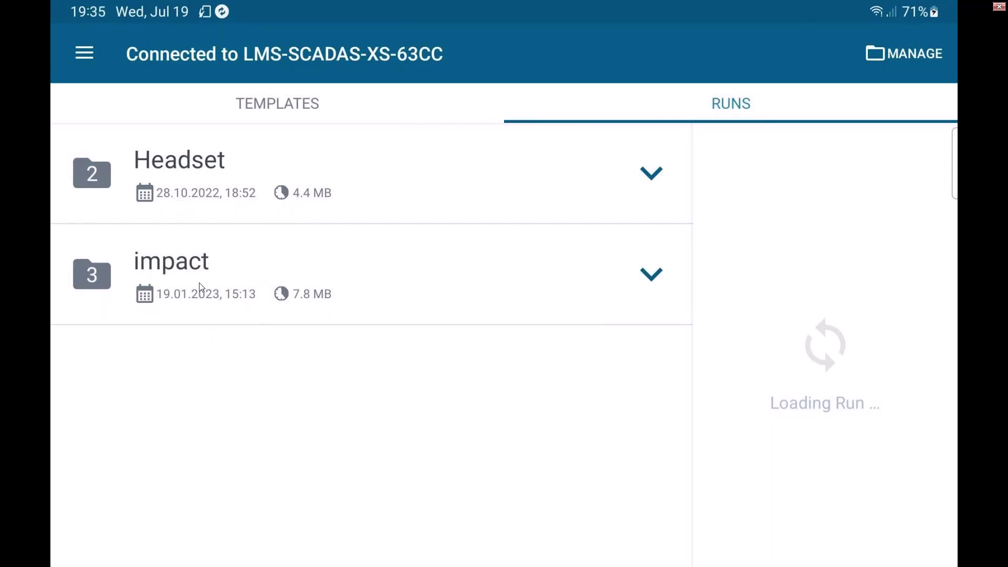
pyautogui.click(244, 268)
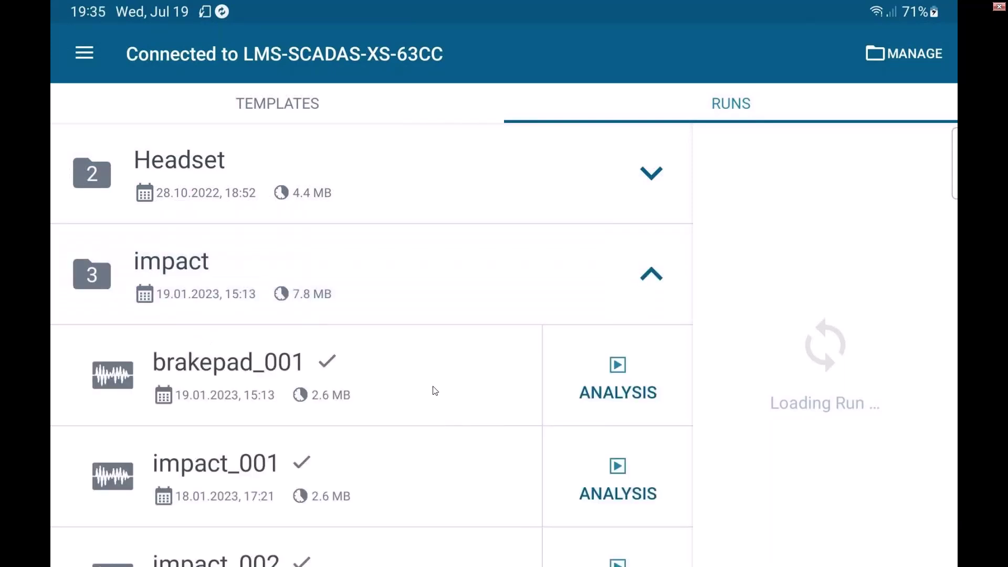
pyautogui.click(347, 388)
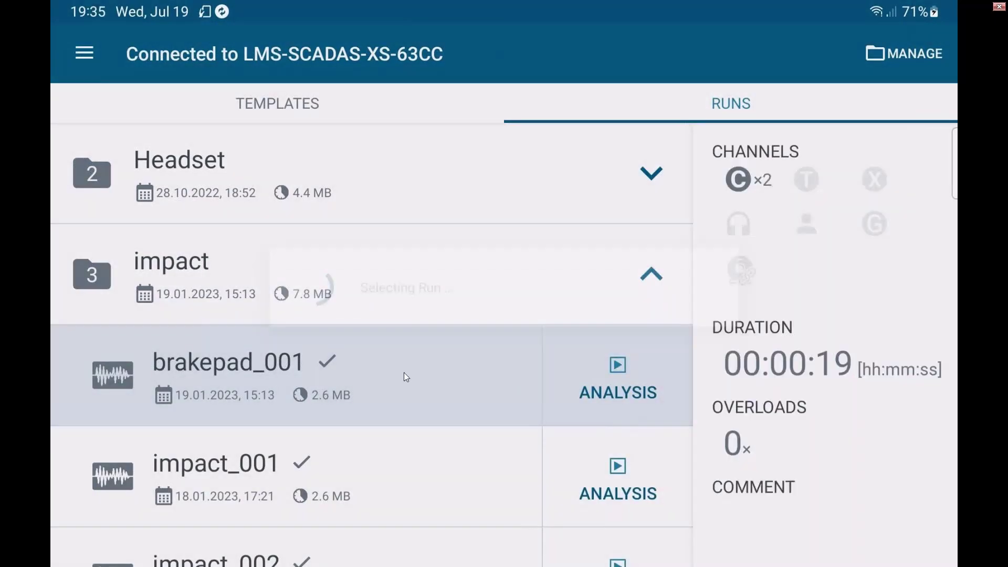
pyautogui.click(620, 383)
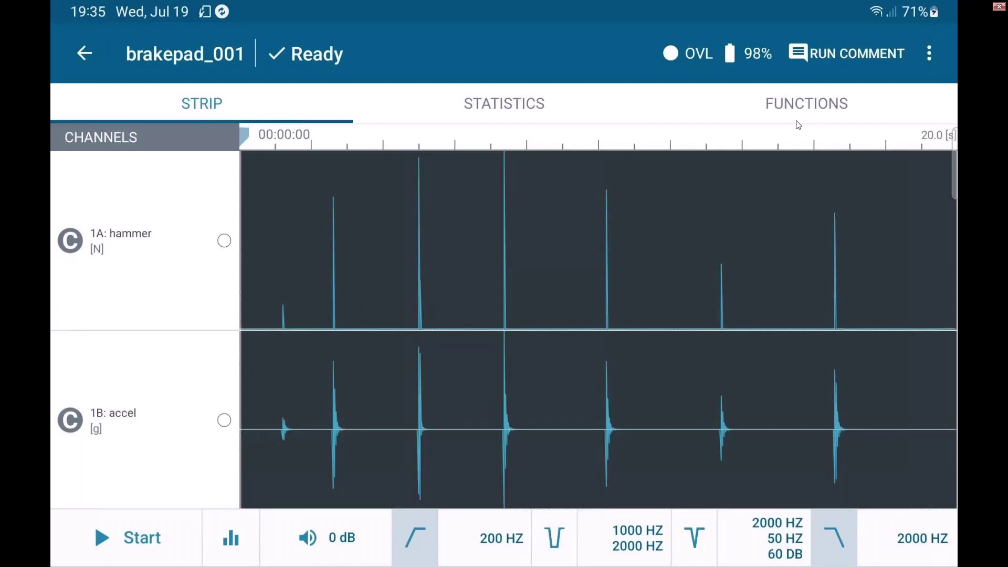
# Step: Show brakepad_001's 1B: accel FFT for a short window around the 5 s impact
pyautogui.click(804, 105)
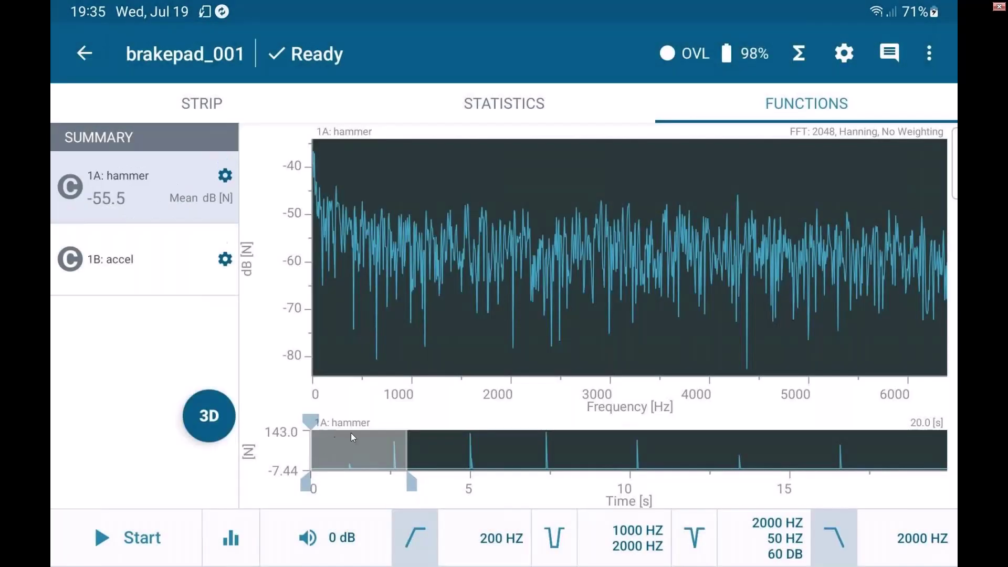
pyautogui.click(372, 444)
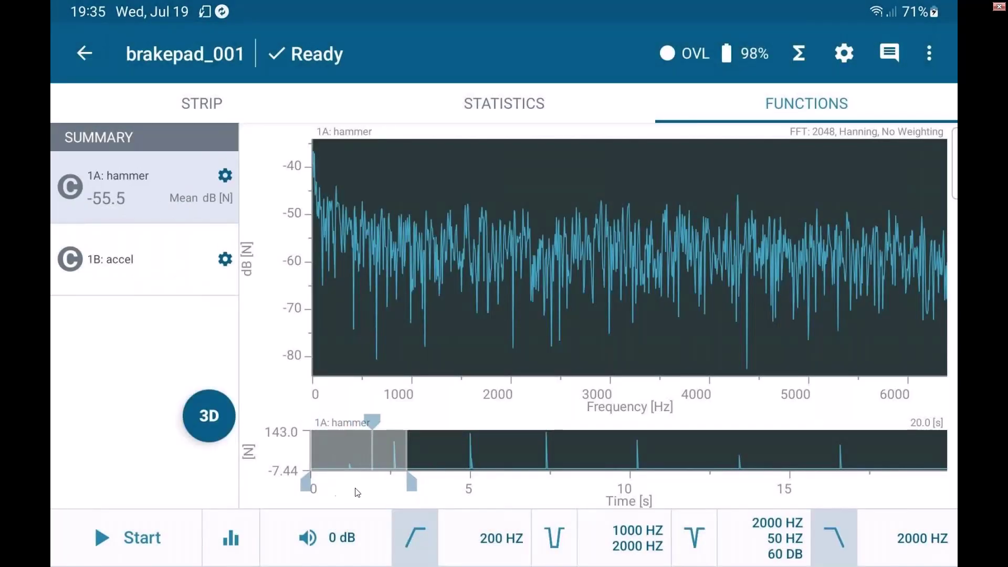
pyautogui.moveTo(357, 493); pyautogui.dragTo(394, 468)
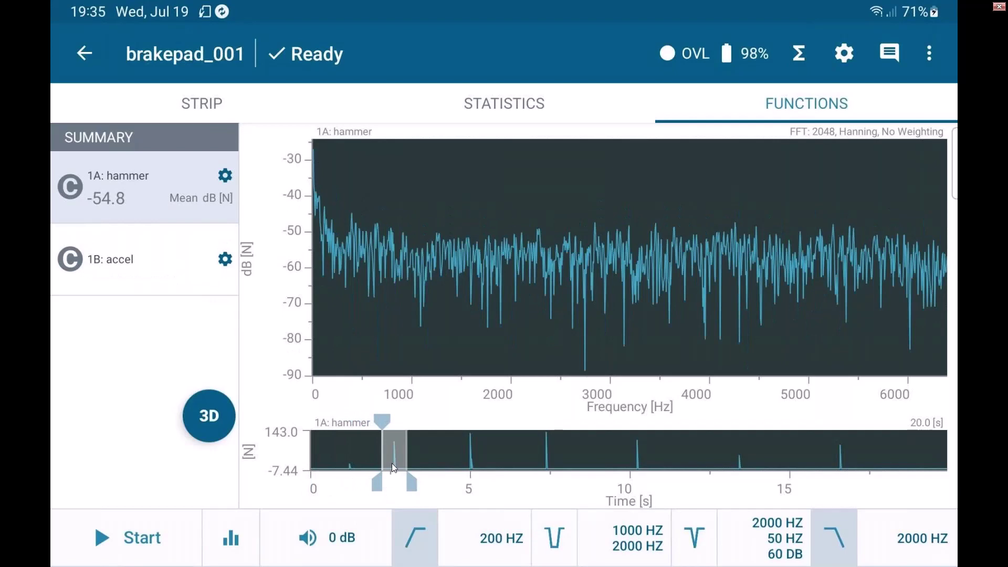
pyautogui.click(128, 285)
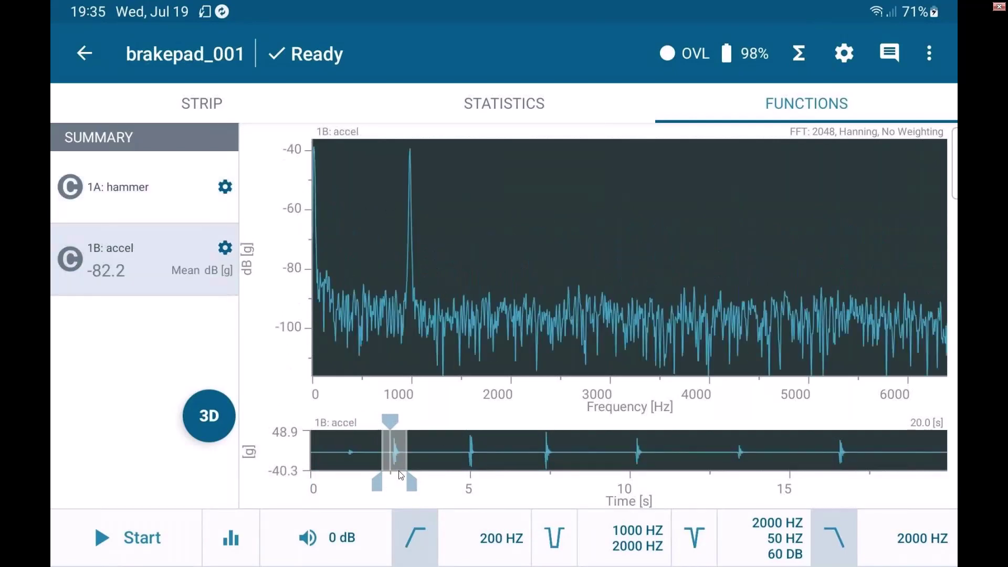
pyautogui.moveTo(413, 482); pyautogui.dragTo(496, 485)
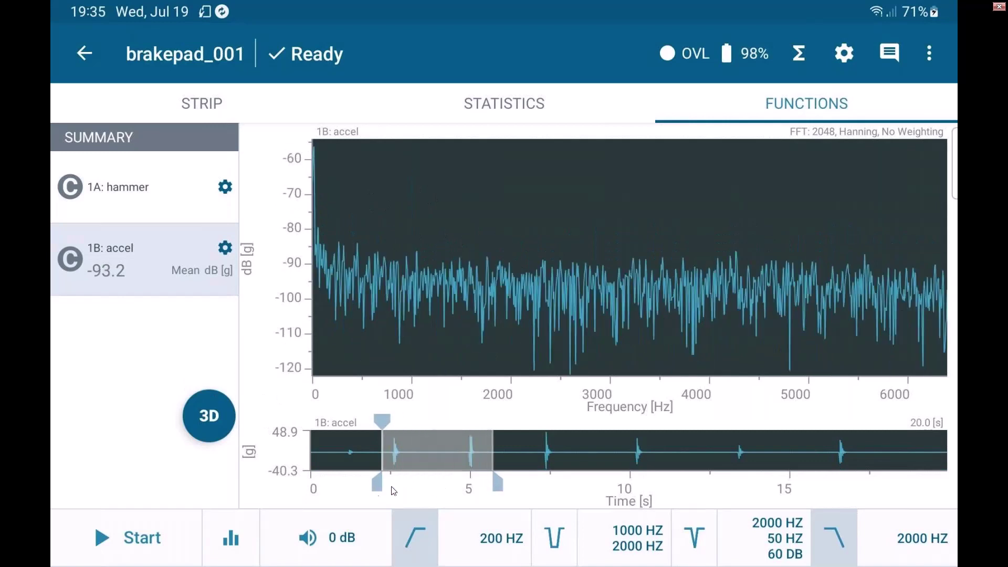
pyautogui.moveTo(376, 486); pyautogui.dragTo(477, 487)
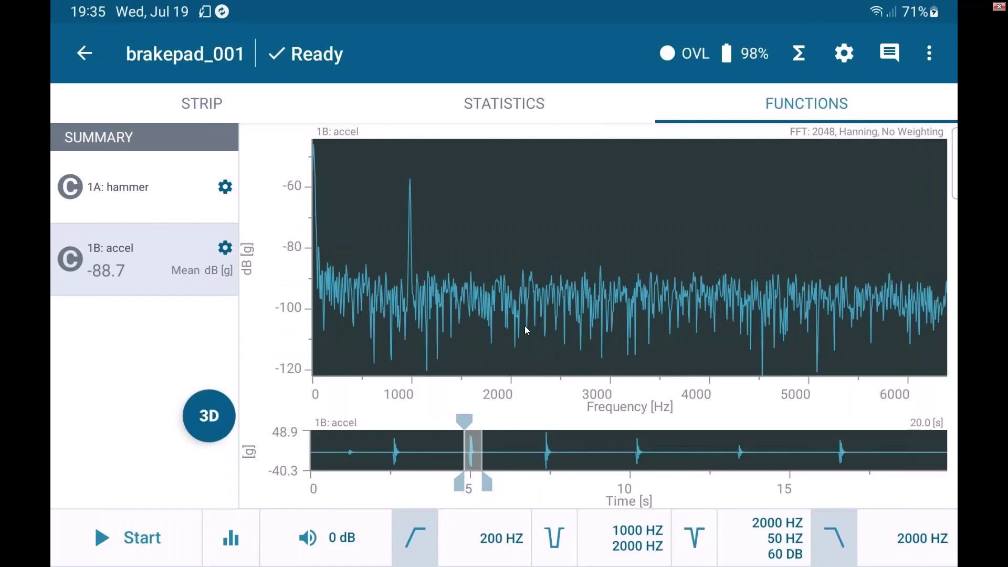
# Step: Close brakepad_001 and open run Headset_001 from the Headset folder for analysis
pyautogui.click(83, 58)
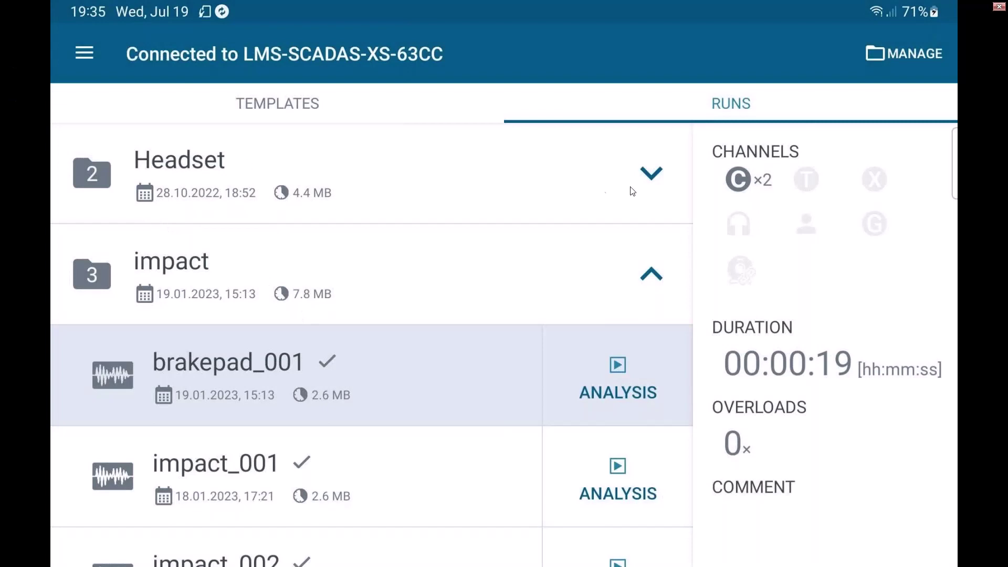
pyautogui.click(651, 174)
pyautogui.click(635, 296)
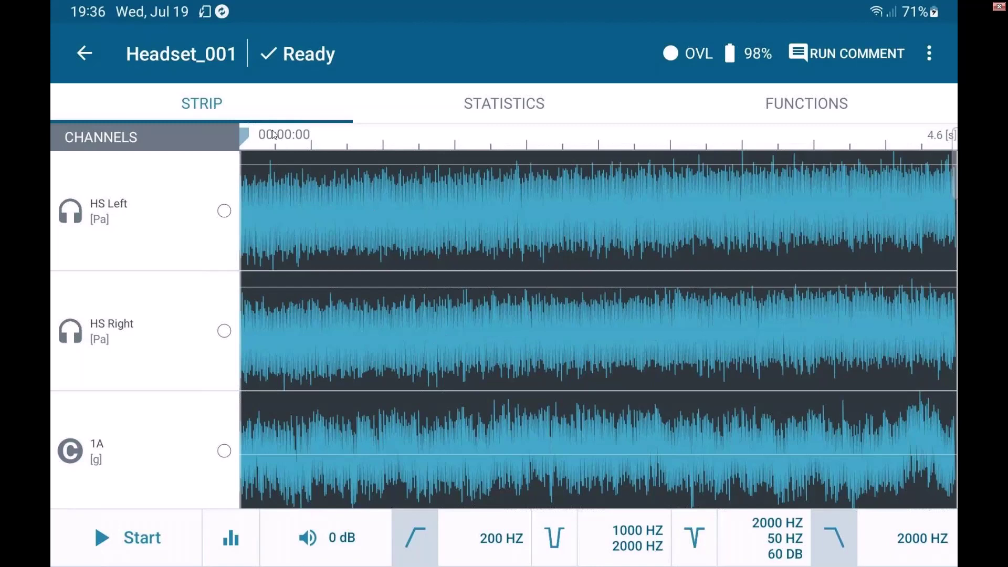
# Step: Open run impact_002 from the impact folder and view its min, max, mean and RMS statistics
pyautogui.click(98, 53)
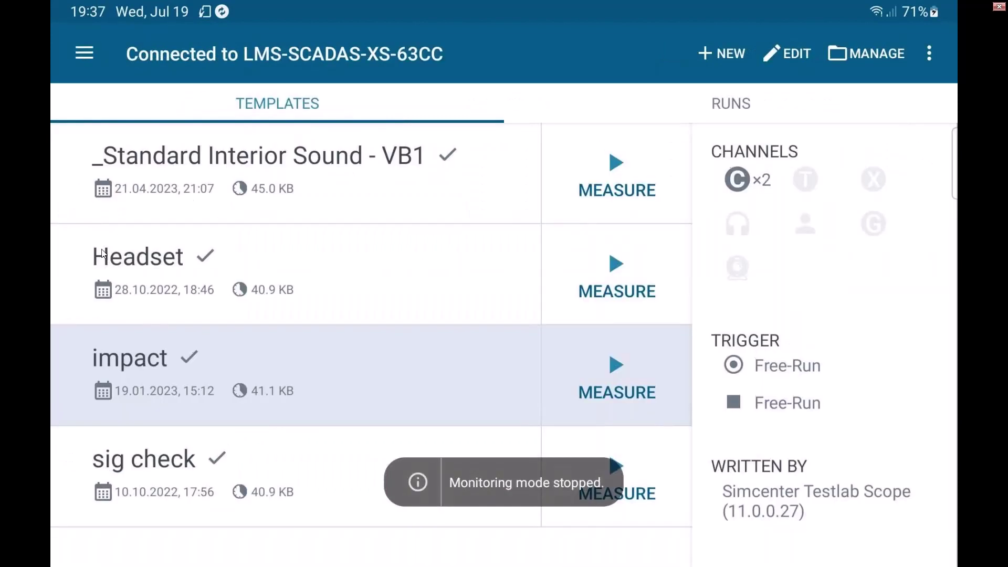
pyautogui.click(781, 116)
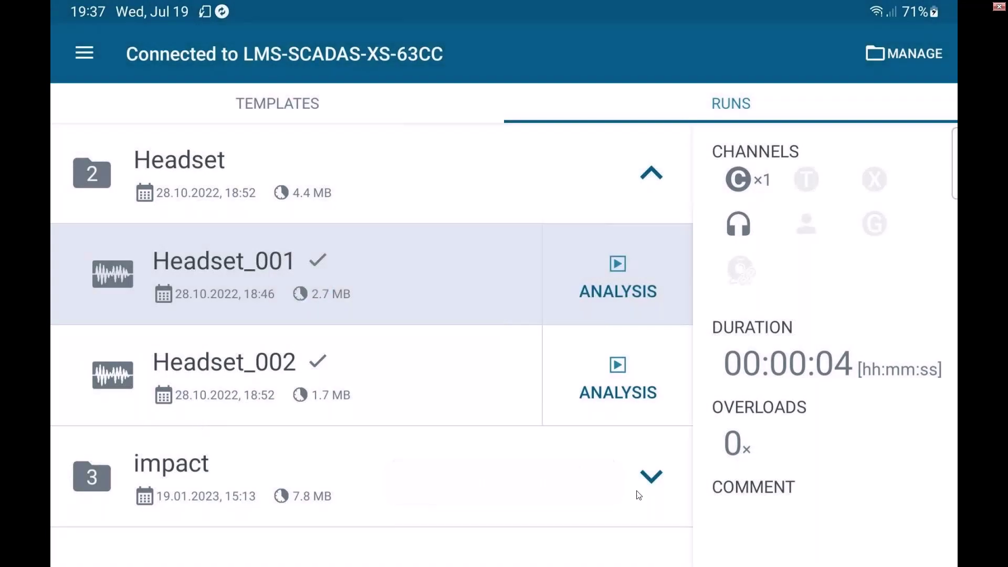
pyautogui.click(639, 496)
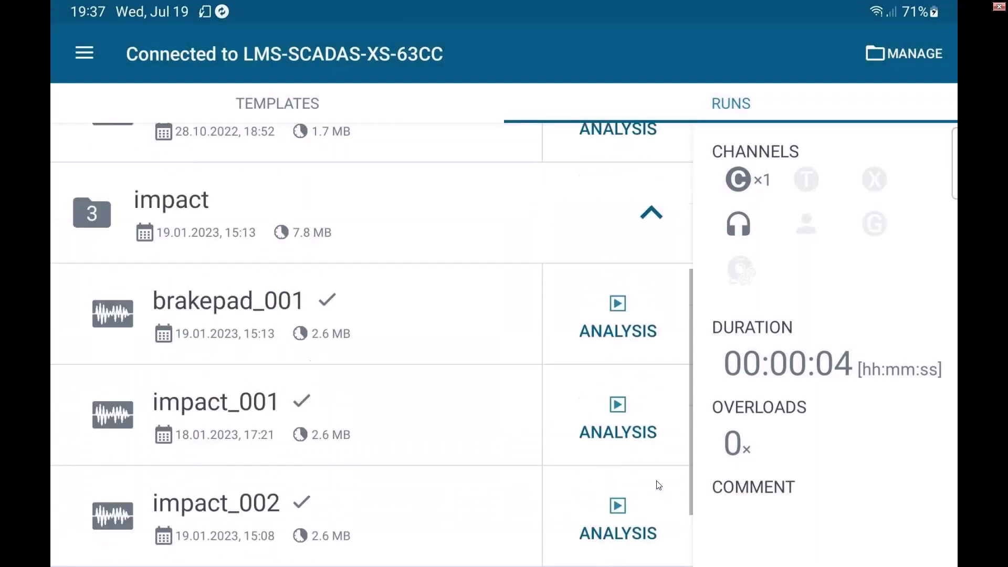
pyautogui.click(619, 493)
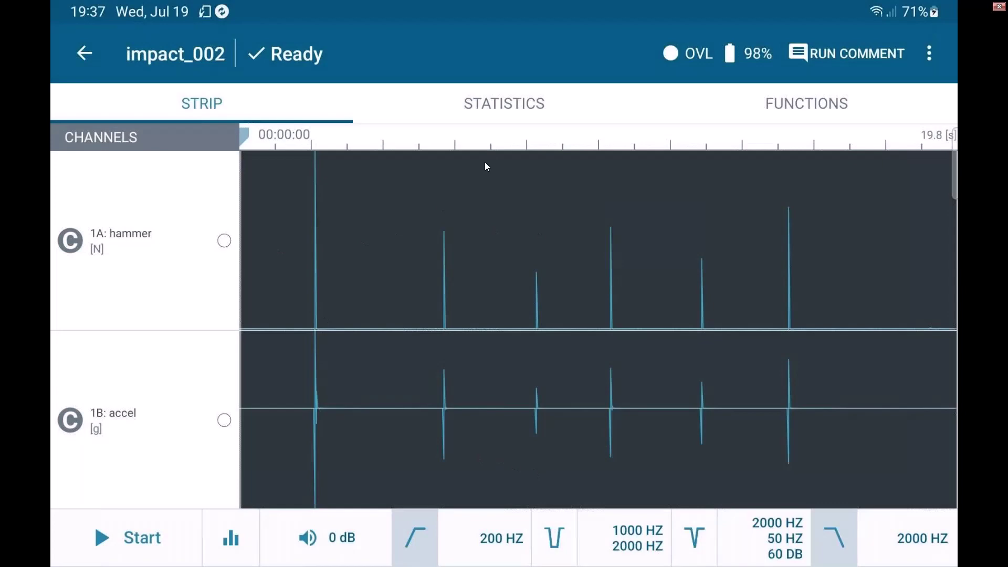
pyautogui.click(495, 113)
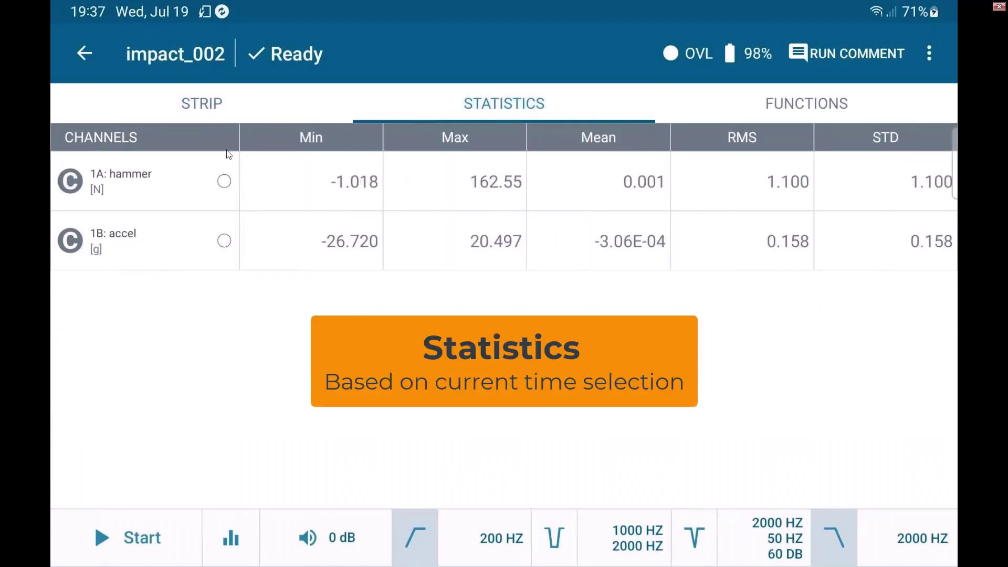
# Step: Widen the FFT analysis window to about 5–17.5 s, then recheck the channel statistics
pyautogui.click(767, 108)
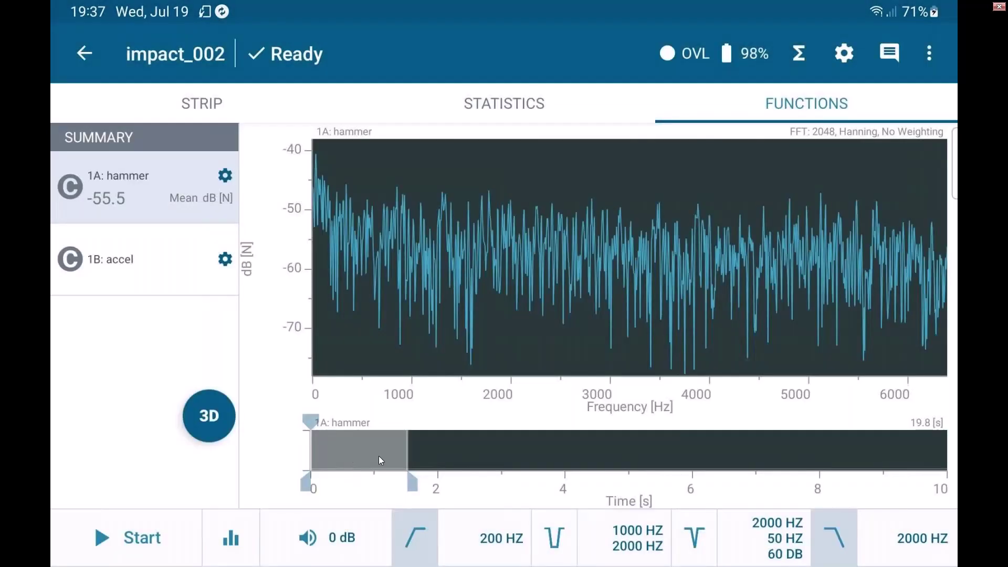
pyautogui.moveTo(381, 460); pyautogui.dragTo(507, 472)
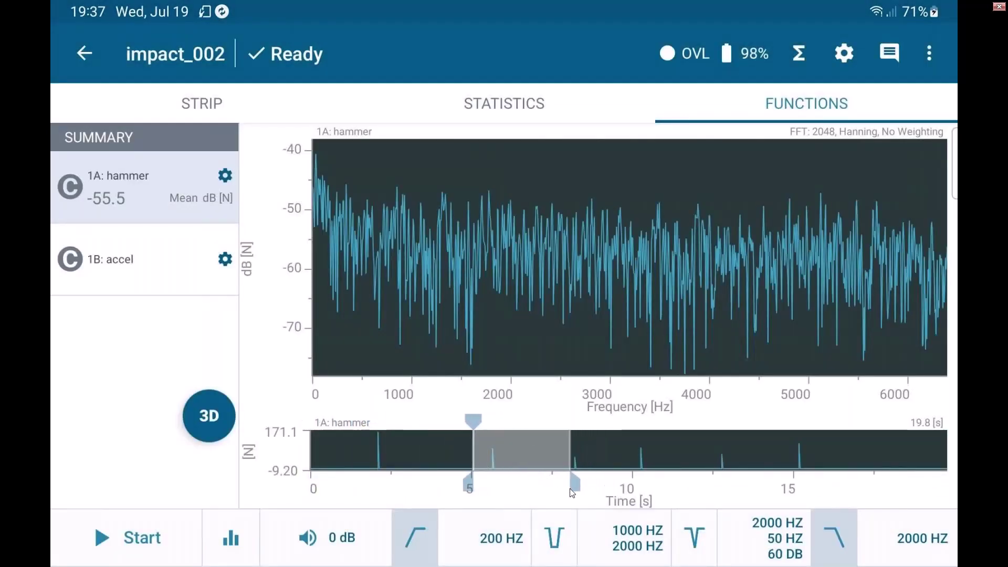
pyautogui.moveTo(575, 487); pyautogui.dragTo(875, 490)
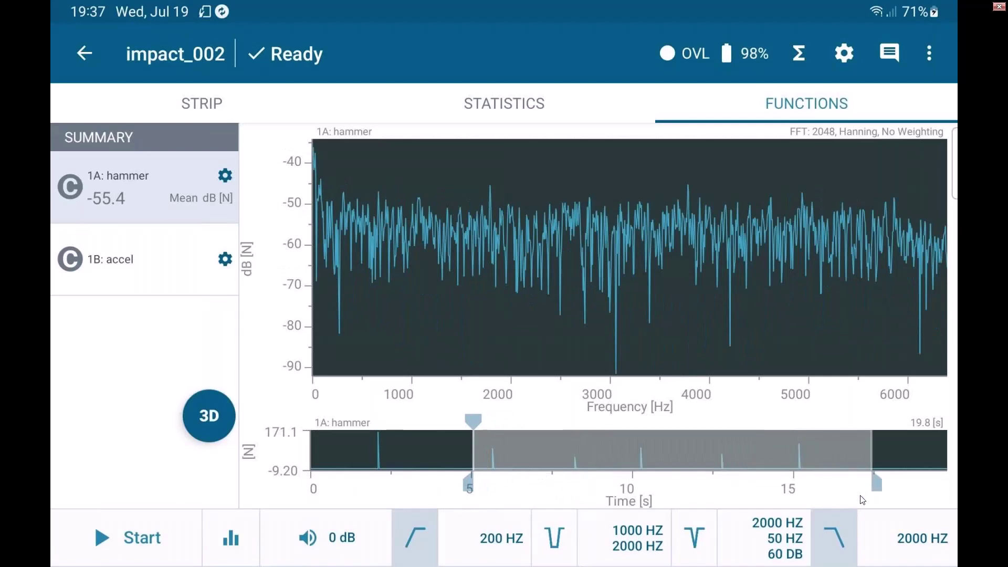
pyautogui.click(486, 102)
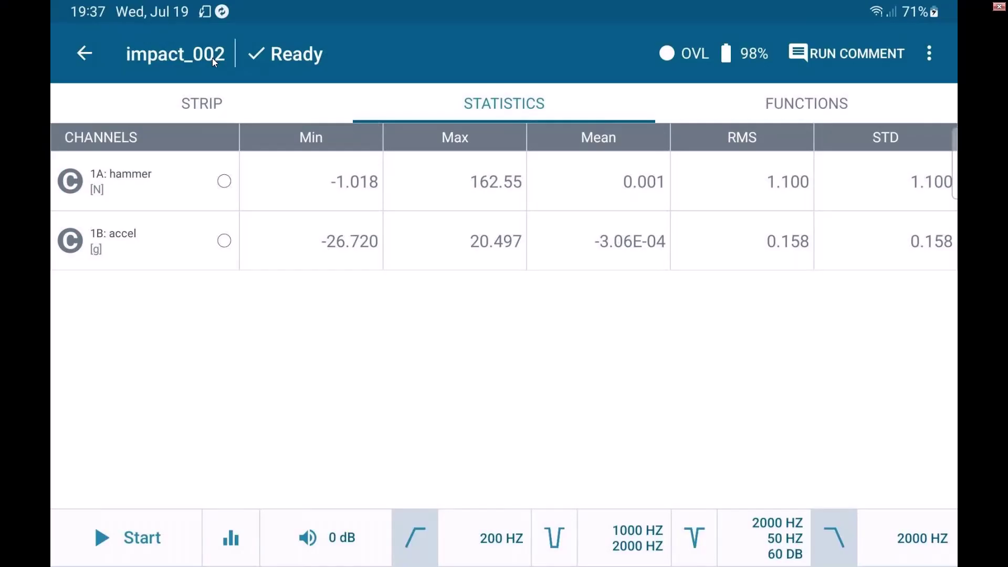
# Step: Cancel the empty run comment on impact_002 and return to the saved runs list
pyautogui.click(825, 54)
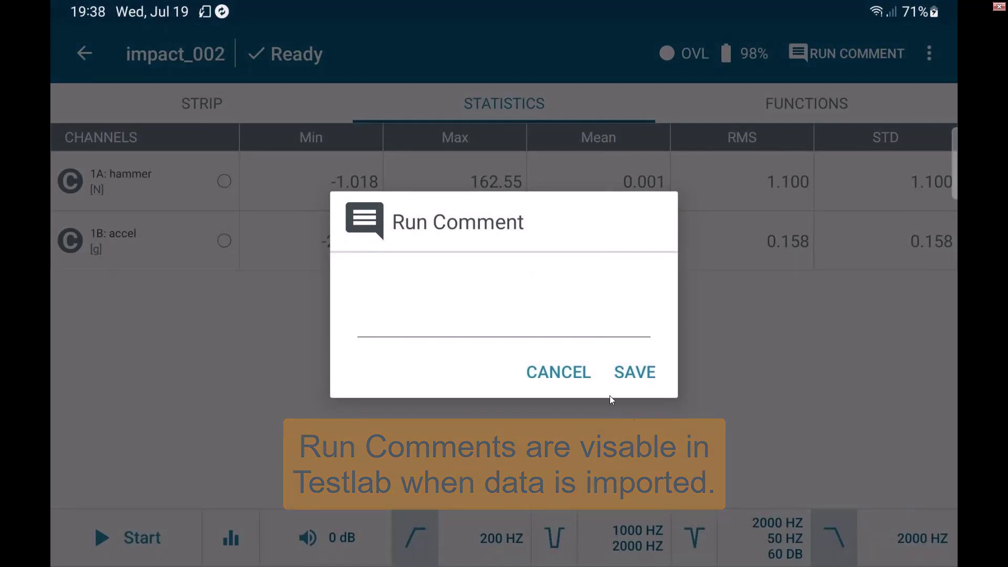
pyautogui.click(559, 372)
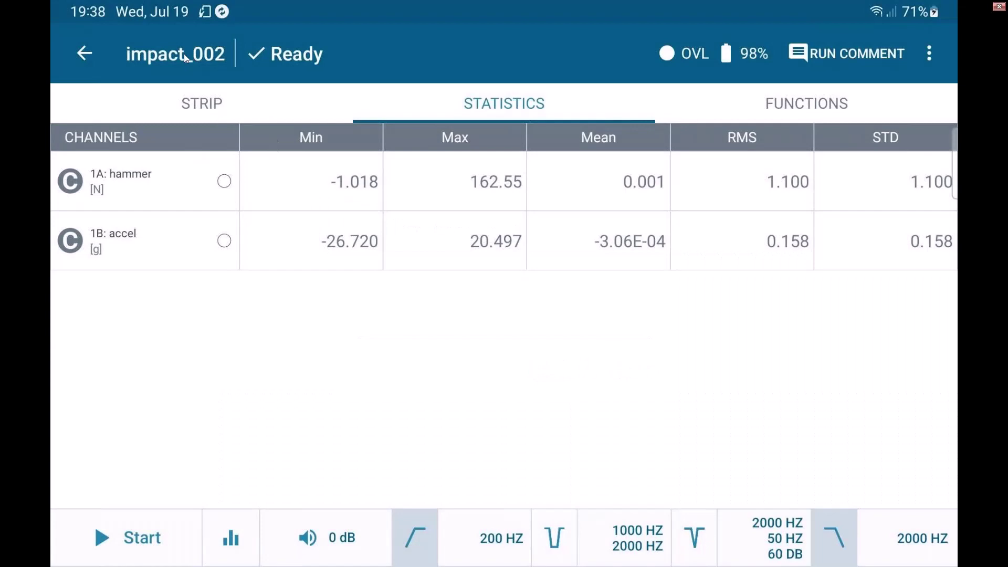
pyautogui.click(85, 53)
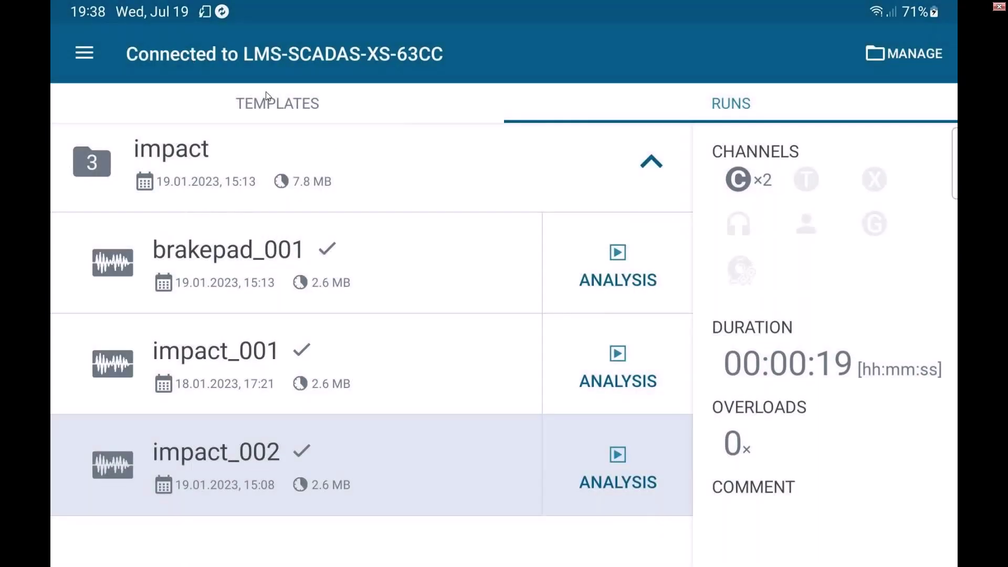
# Step: Start a live Headset template measurement showing the strip-chart waveforms
pyautogui.click(273, 100)
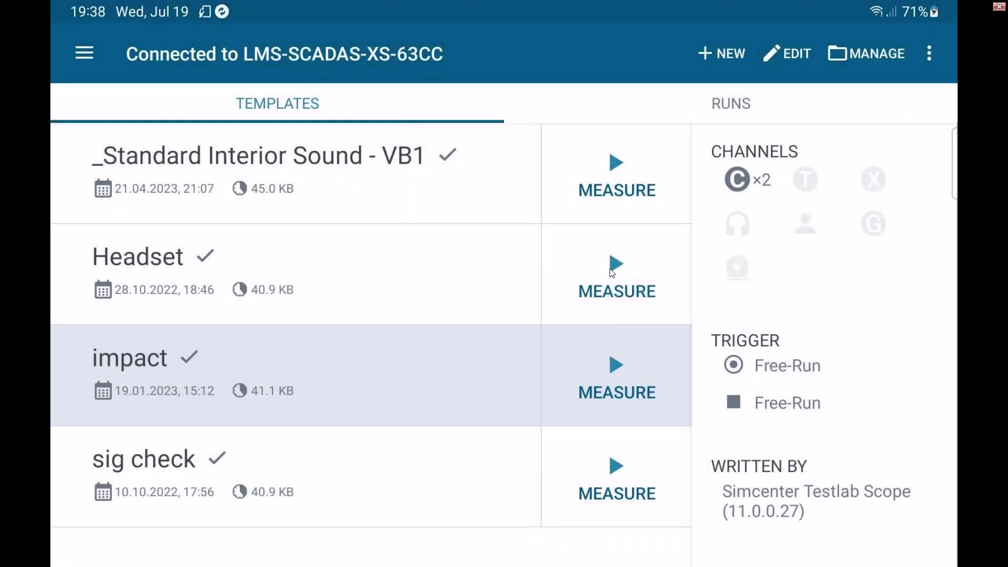
pyautogui.click(612, 272)
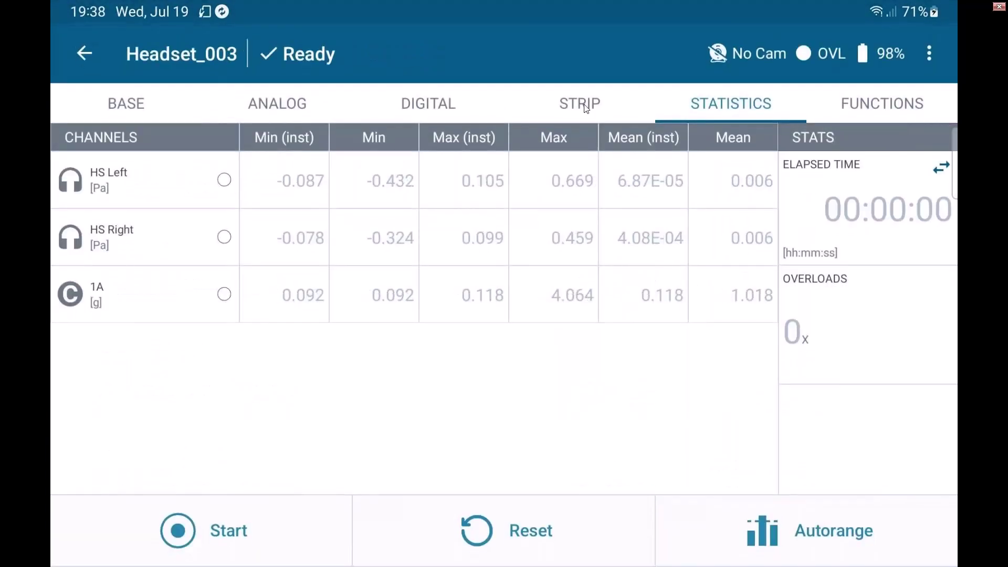
pyautogui.click(587, 105)
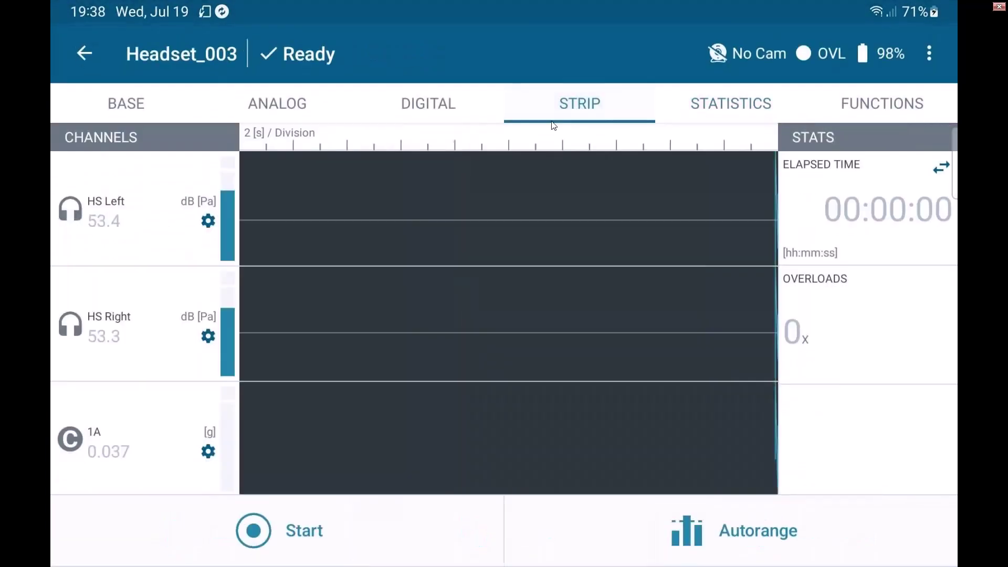
# Step: Rename the upcoming run to 'Webinar Run 1' and save the name
pyautogui.click(159, 55)
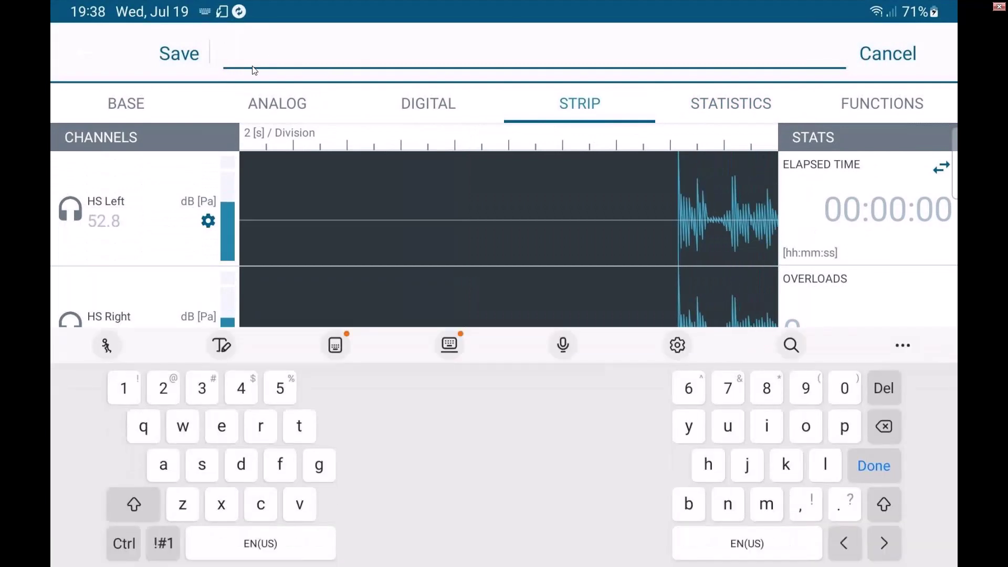
pyautogui.click(887, 53)
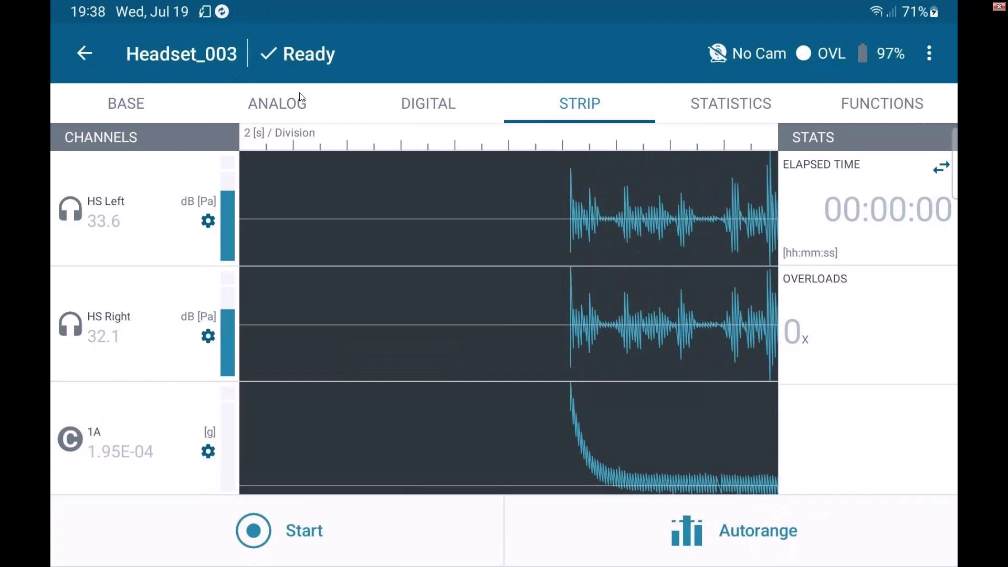
pyautogui.click(203, 55)
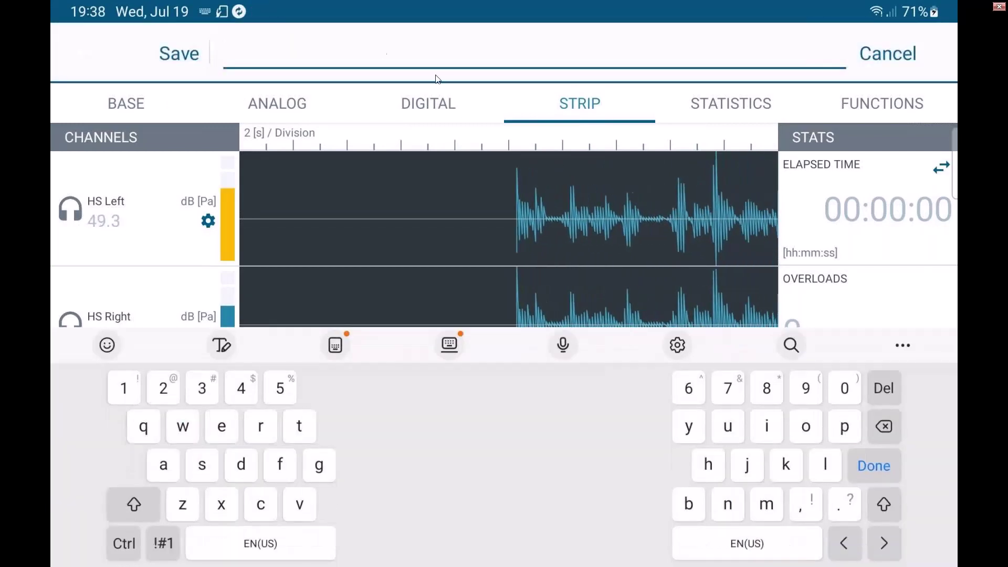
pyautogui.write('We')
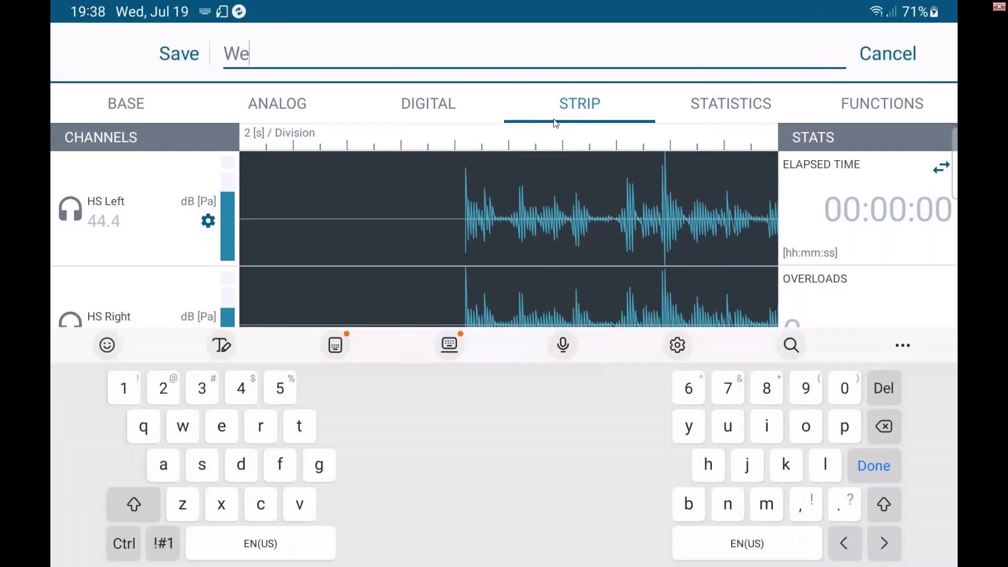
pyautogui.write('binar Ru')
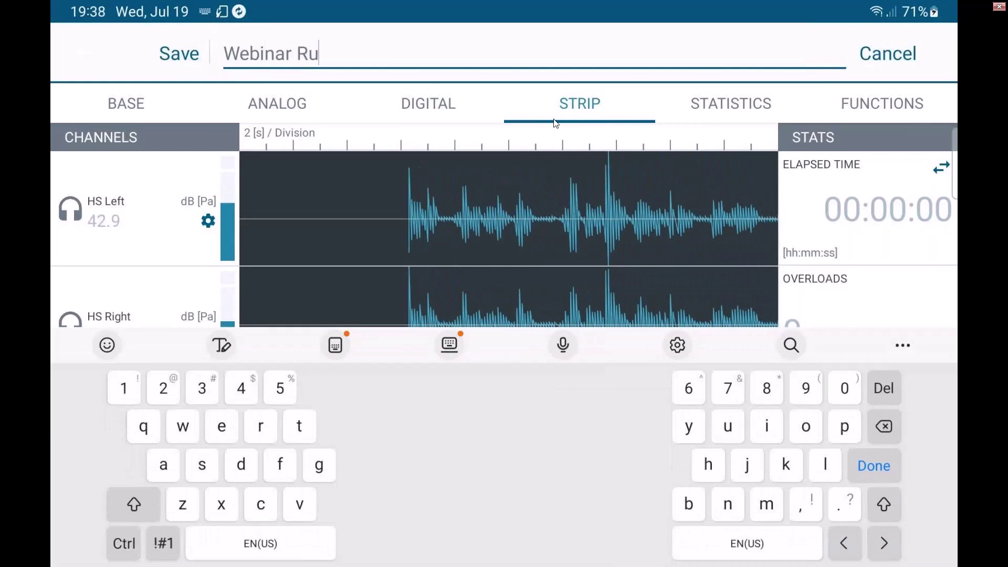
pyautogui.write('n 1')
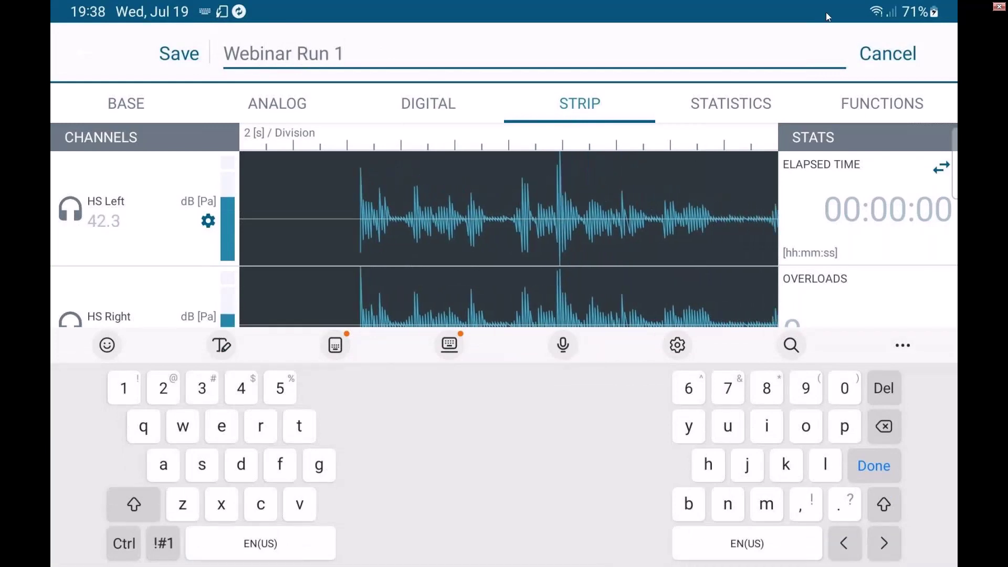
pyautogui.click(183, 56)
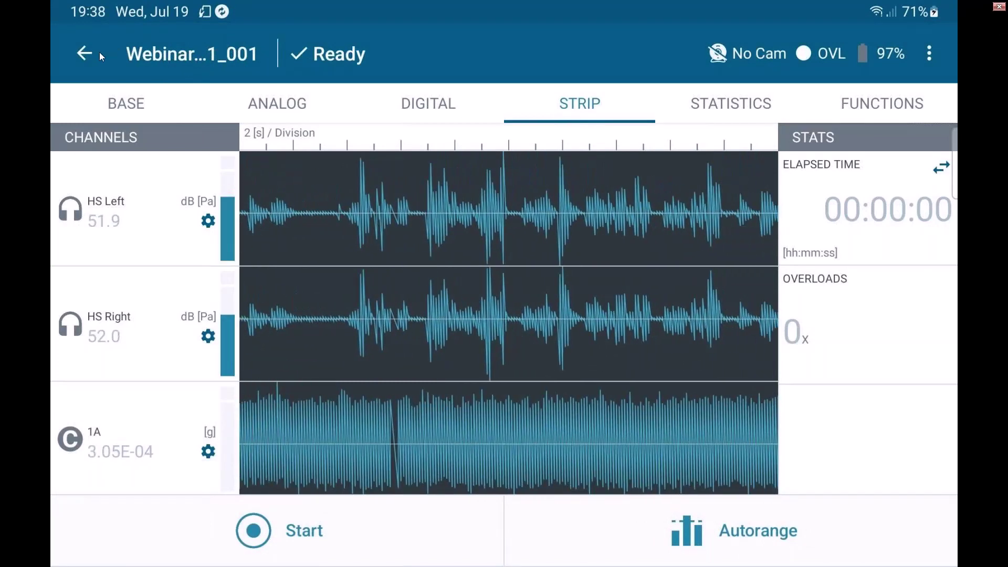
# Step: Stop monitoring, select the impact template in template management, and list the SD-card templates
pyautogui.click(93, 55)
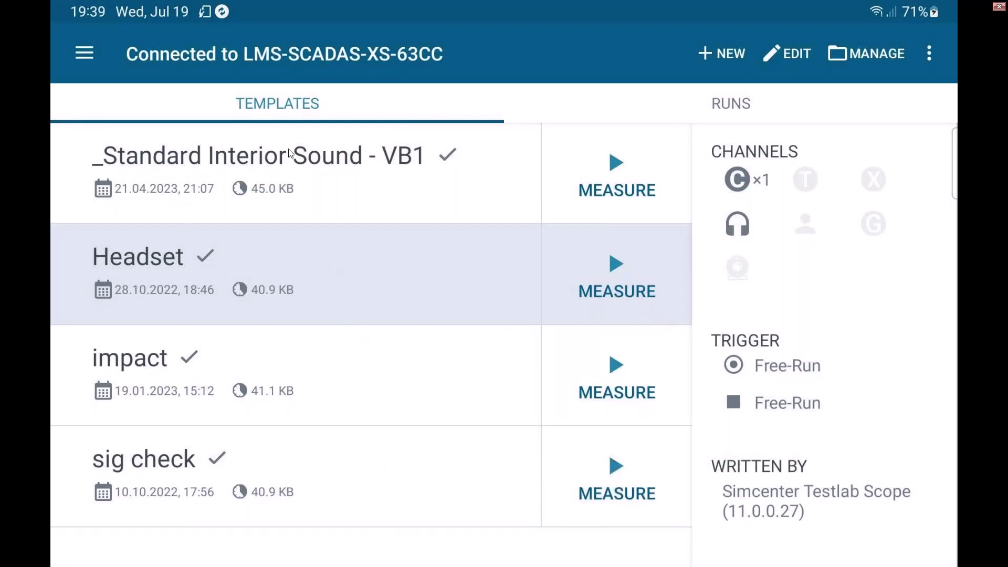
pyautogui.click(851, 49)
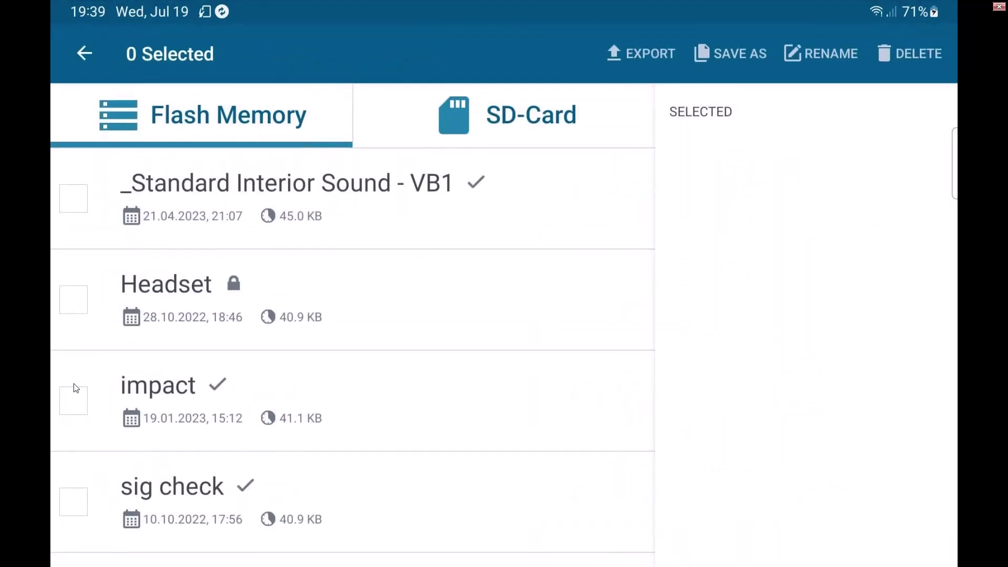
pyautogui.click(73, 400)
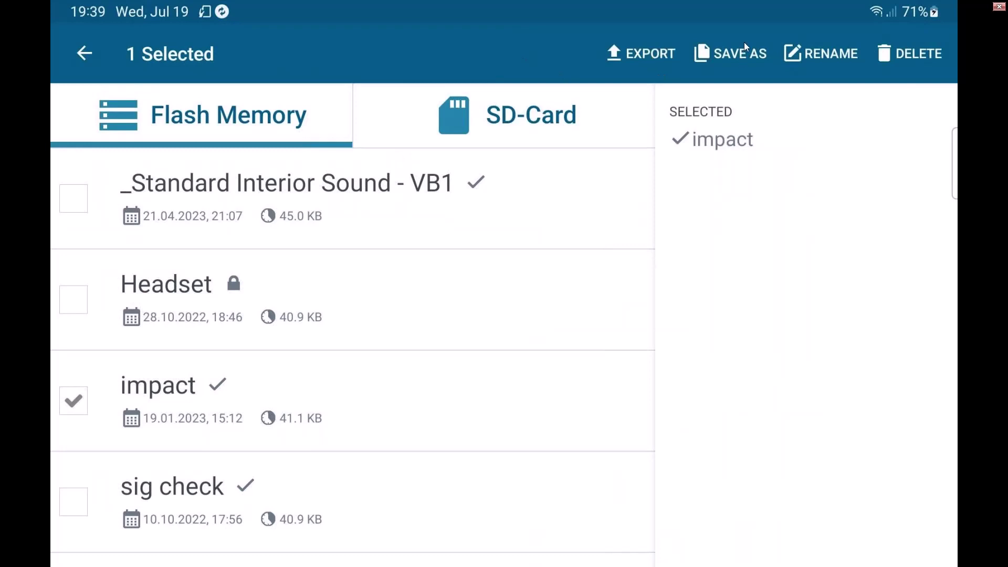
pyautogui.click(498, 128)
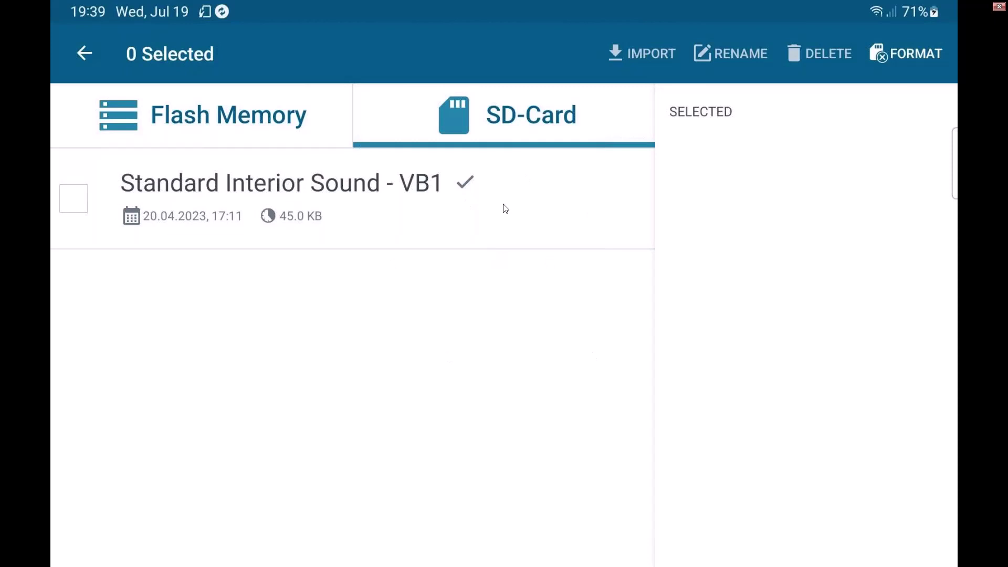
# Step: Open run Headset_002 from the runs list and show its FFT spectrum
pyautogui.click(85, 55)
pyautogui.click(735, 104)
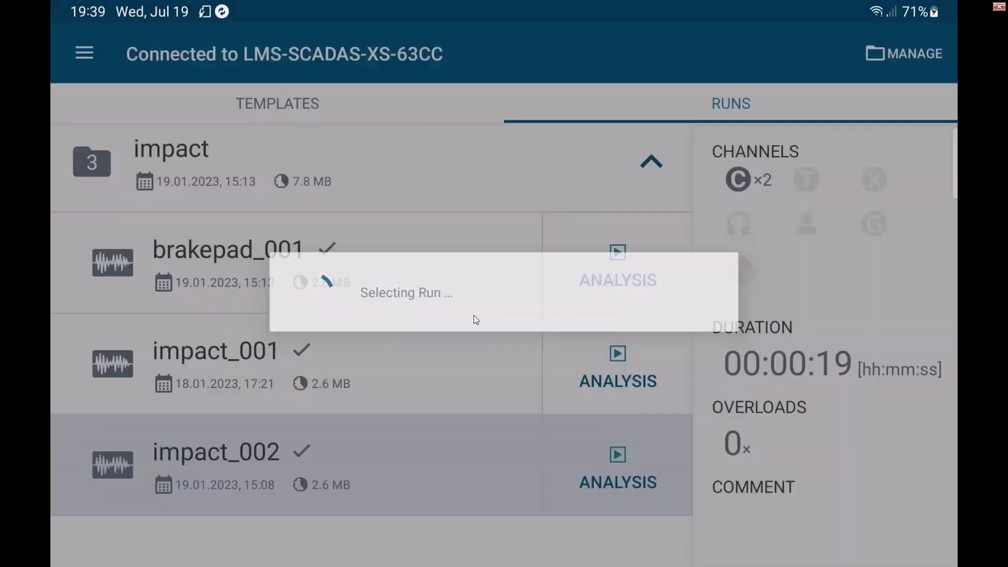
pyautogui.click(650, 164)
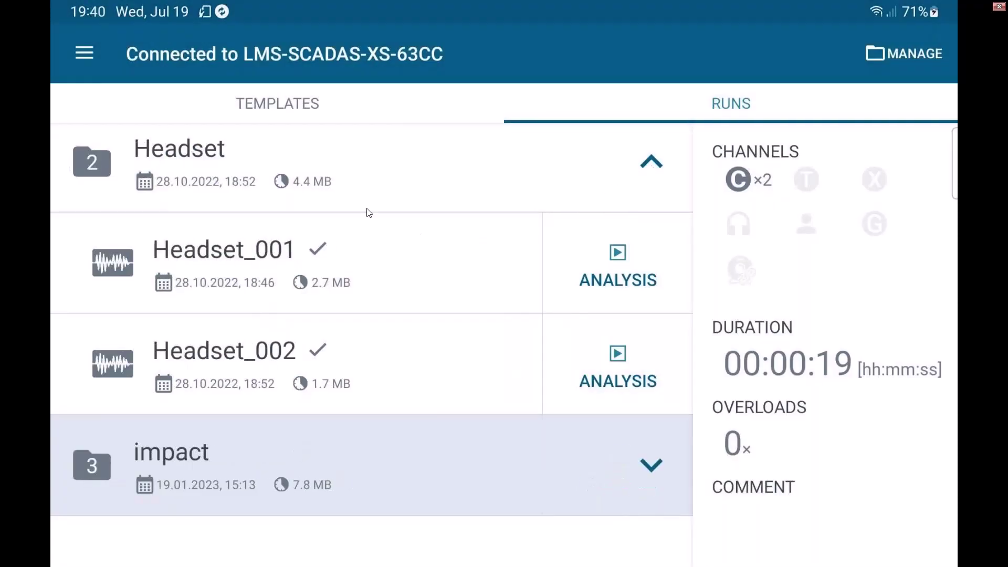
pyautogui.click(586, 360)
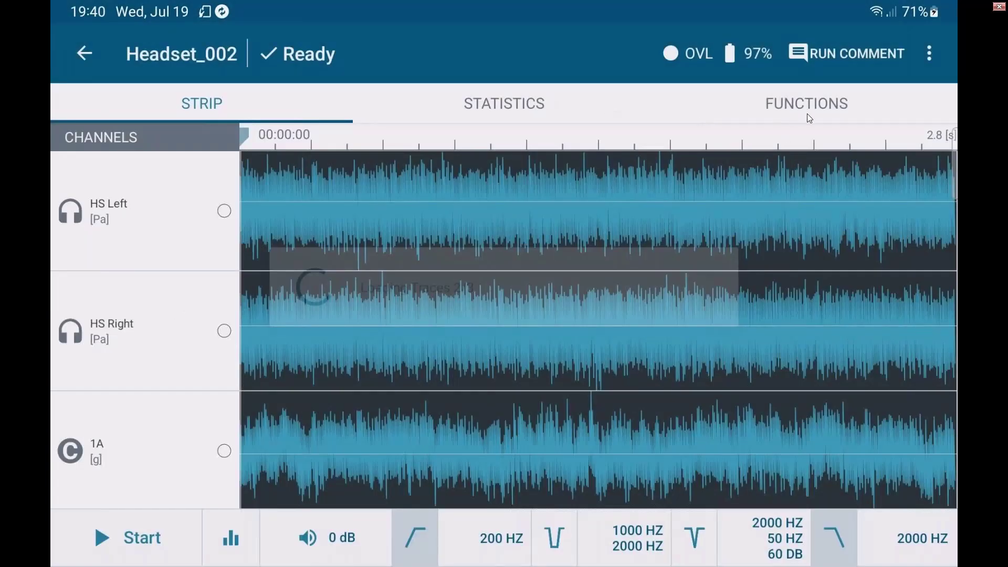
pyautogui.click(808, 114)
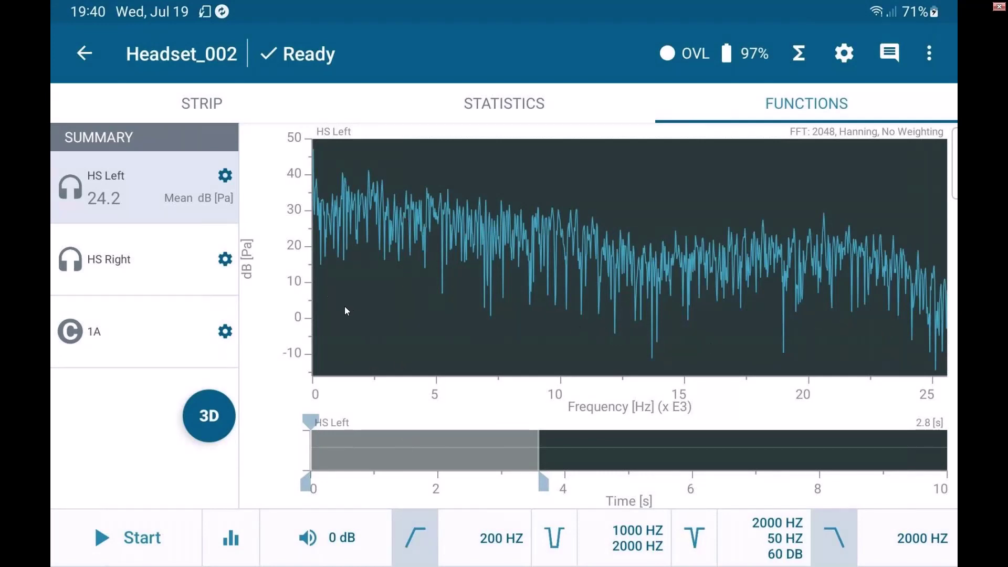
# Step: Export the HS Left spectrum to an Excel file
pyautogui.click(931, 54)
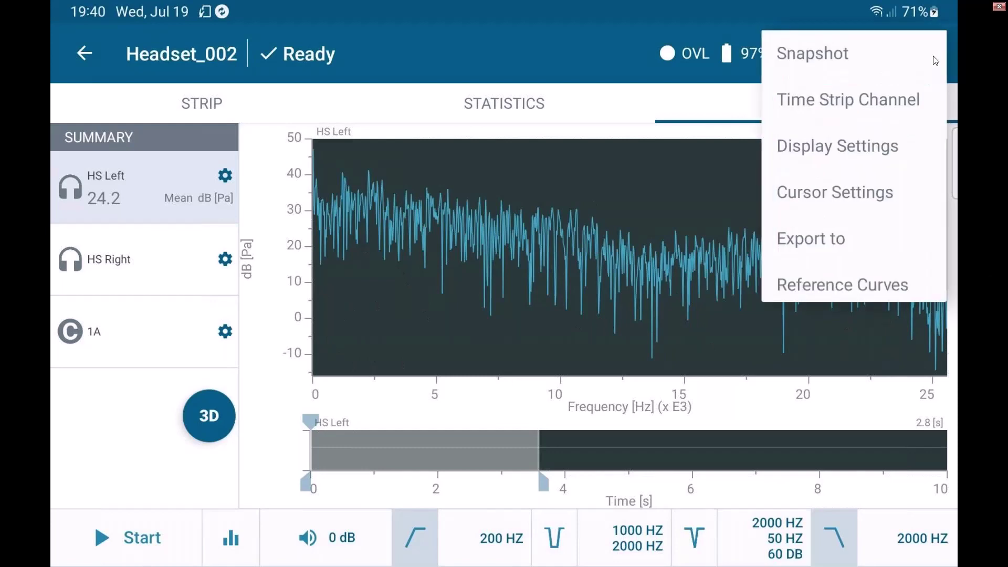
pyautogui.click(832, 241)
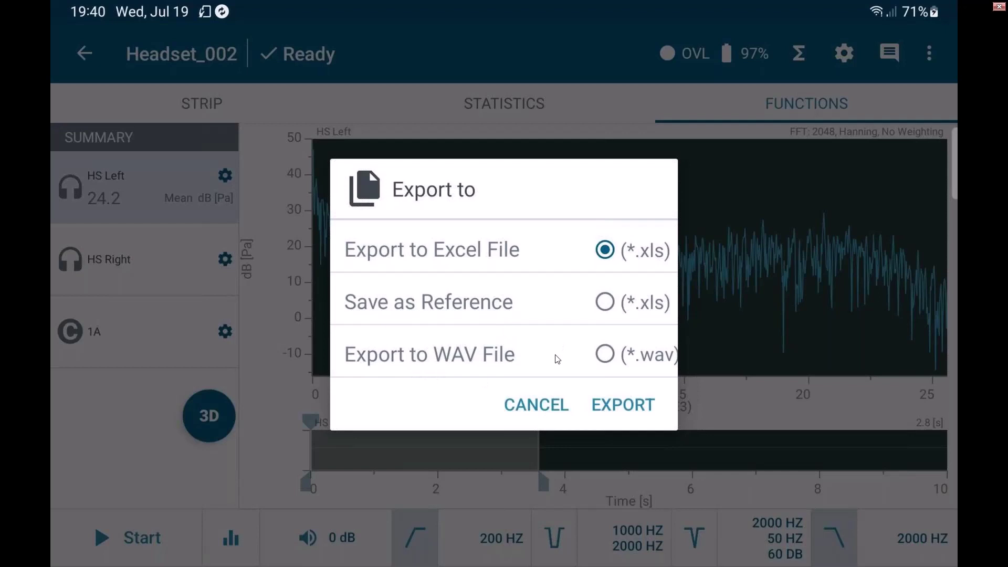
pyautogui.click(535, 406)
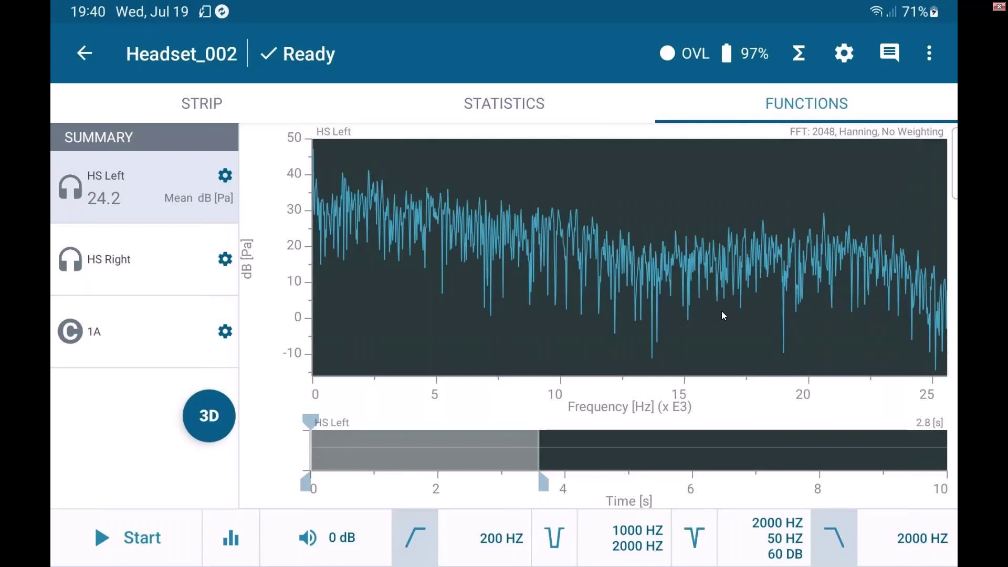
# Step: Return to the runs list and view XS Info: firmware 2306.00, battery 96 %, 28.3 GB free
pyautogui.click(85, 54)
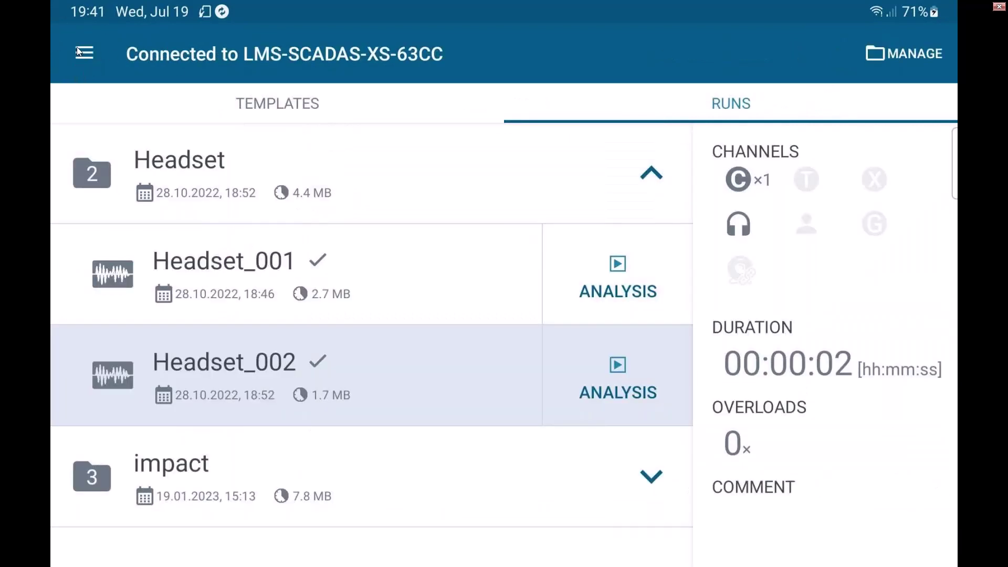
pyautogui.click(86, 54)
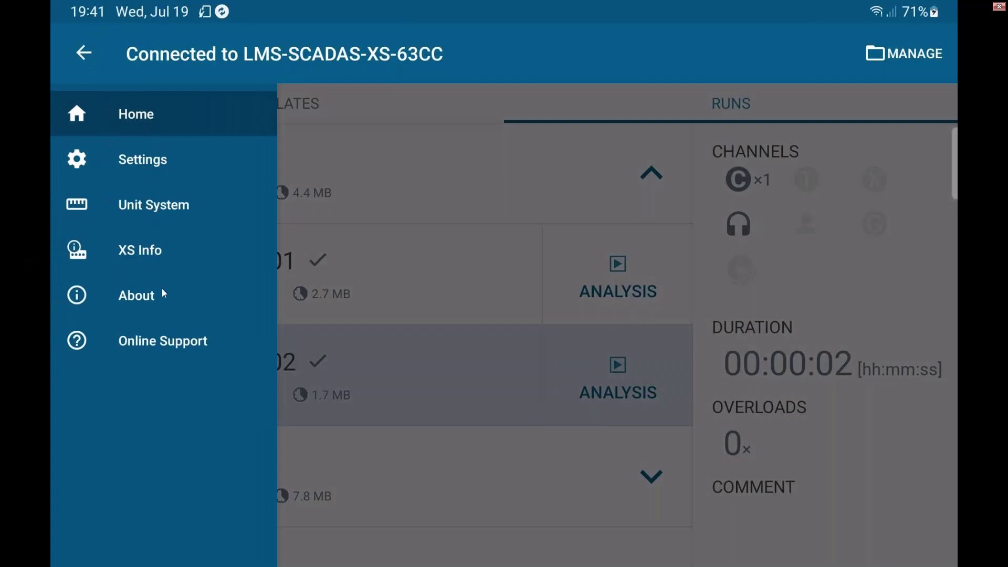
pyautogui.click(140, 254)
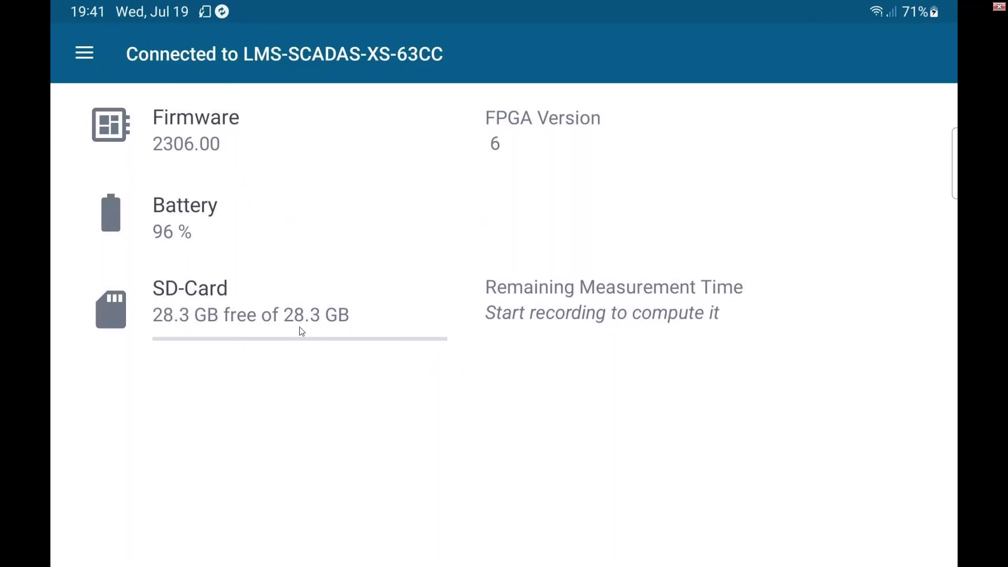
# Step: Look over the Settings page, then go Home to the saved runs list
pyautogui.click(81, 52)
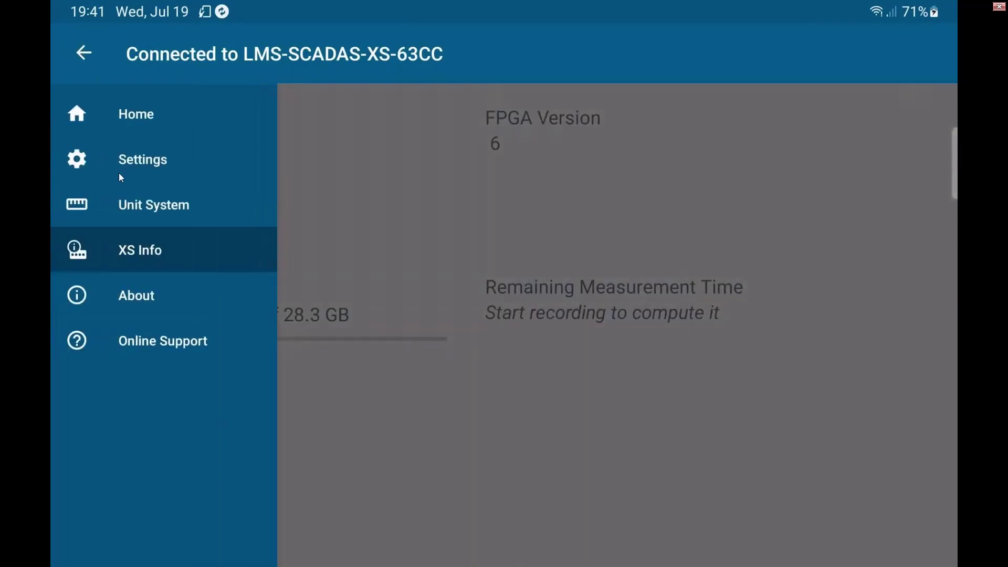
pyautogui.click(129, 163)
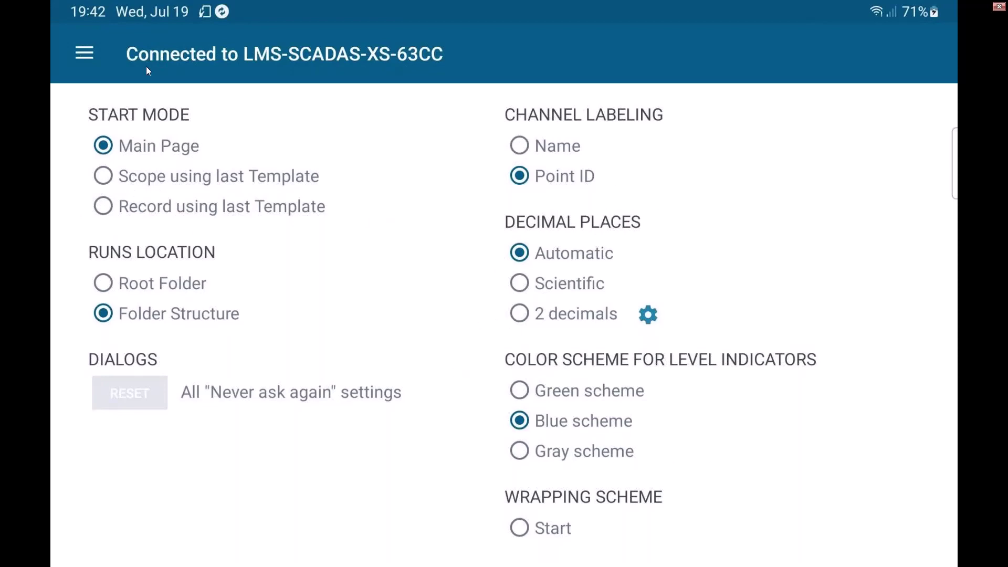
pyautogui.click(84, 54)
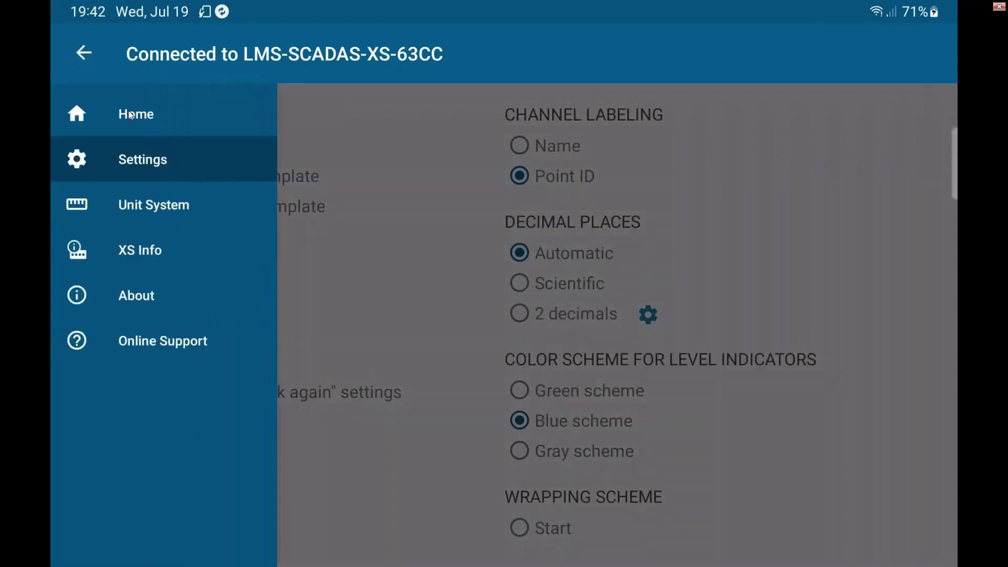
pyautogui.click(126, 114)
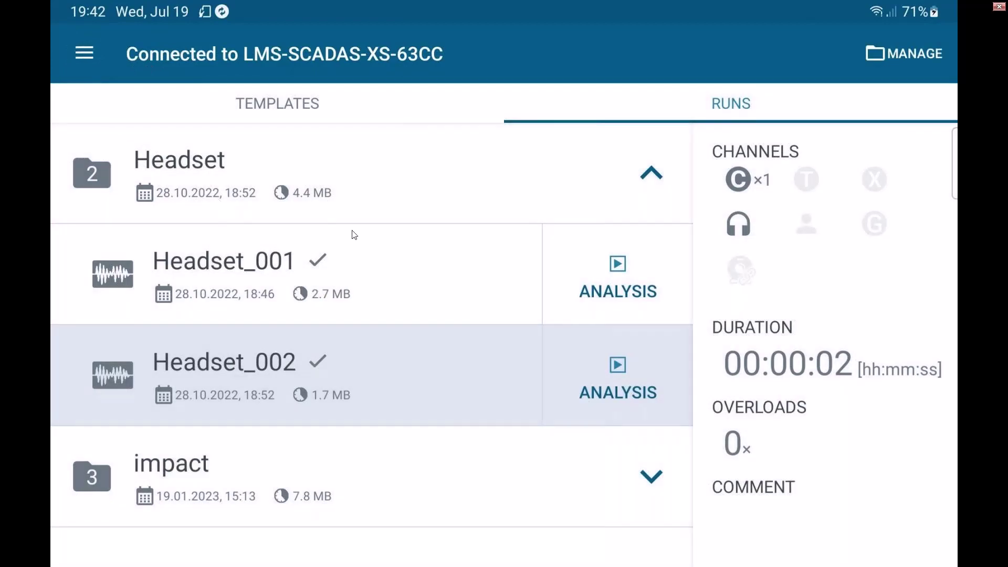